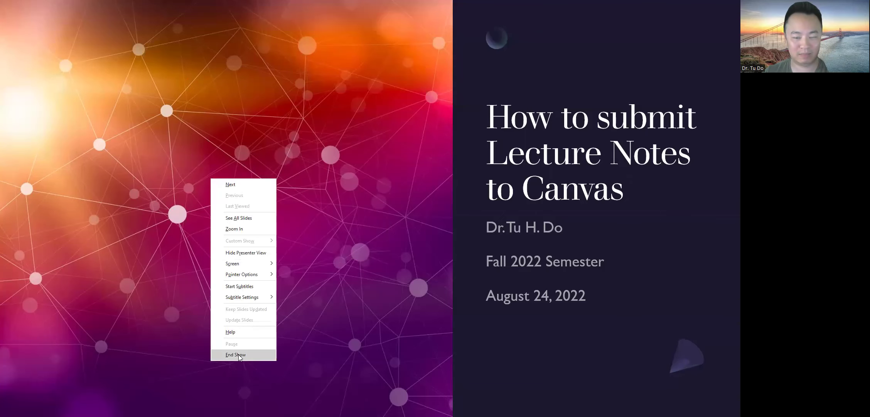
Step: End the slideshow and place the caret in the blank Google Doc beside Canvas
left_click(239, 354)
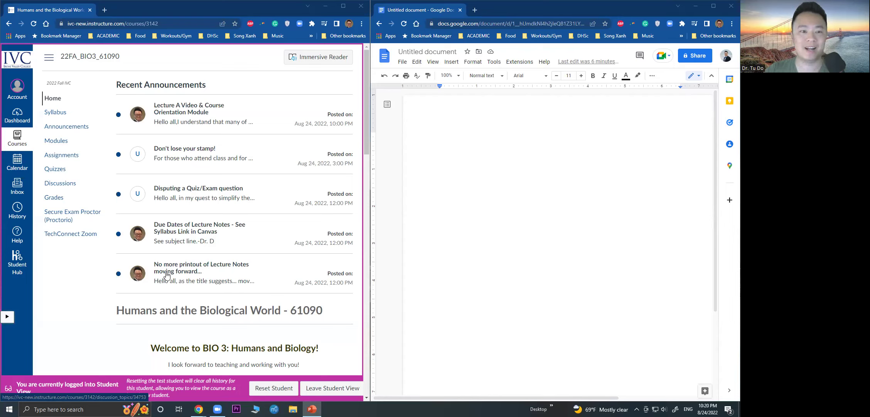
left_click(452, 160)
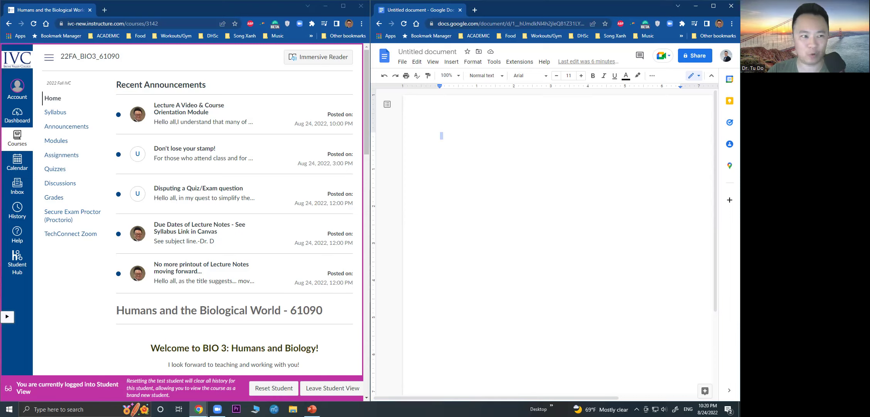
Step: From Canvas Modules, open 'A - The Nature of Science' and scroll to its Lecture section
left_click(203, 10)
left_click(68, 142)
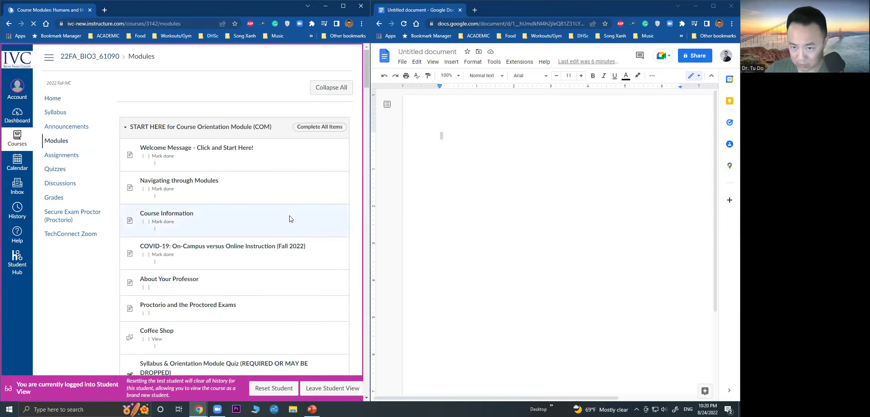
scroll(290, 218, "down", 7)
scroll(290, 219, "down", 5)
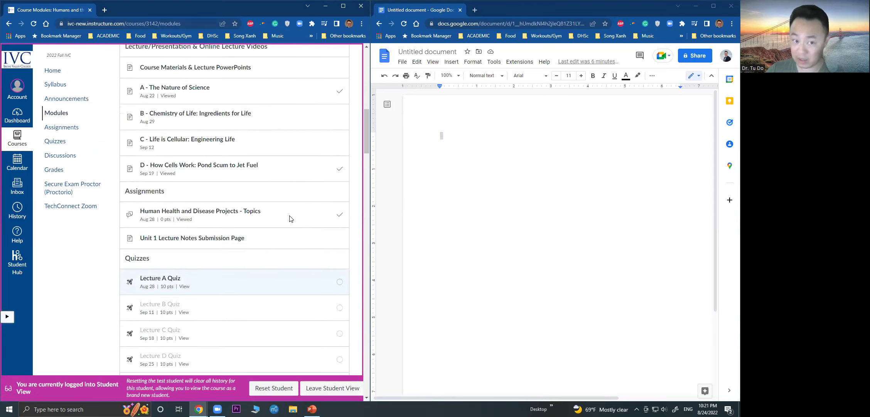
left_click(201, 113)
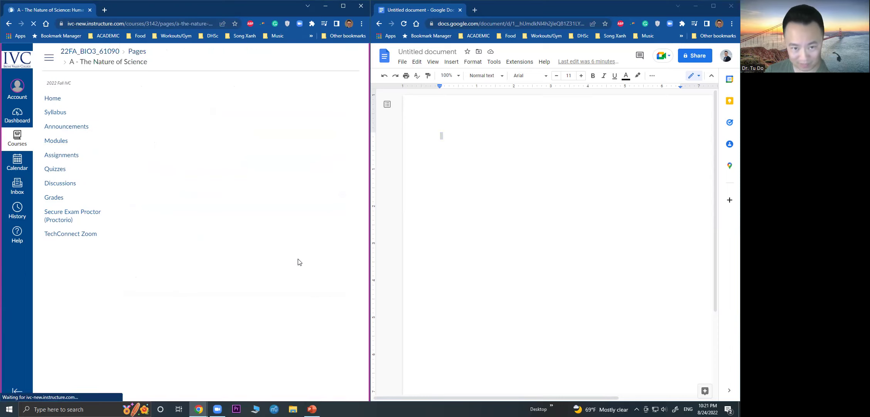
scroll(297, 262, "down", 3)
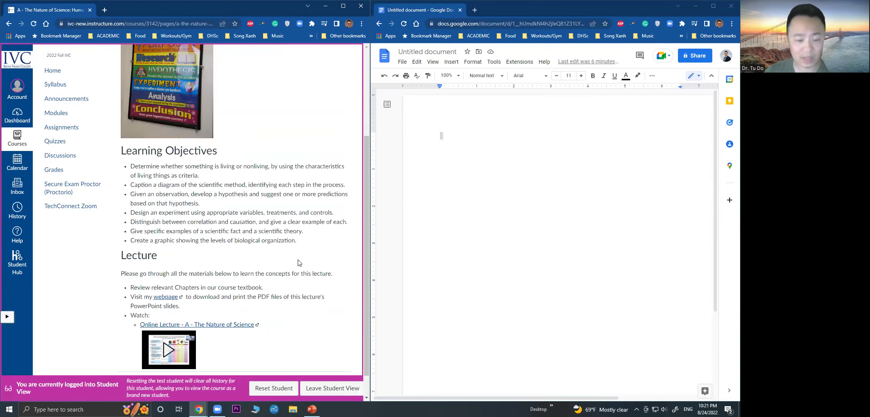
scroll(298, 263, "down", 1)
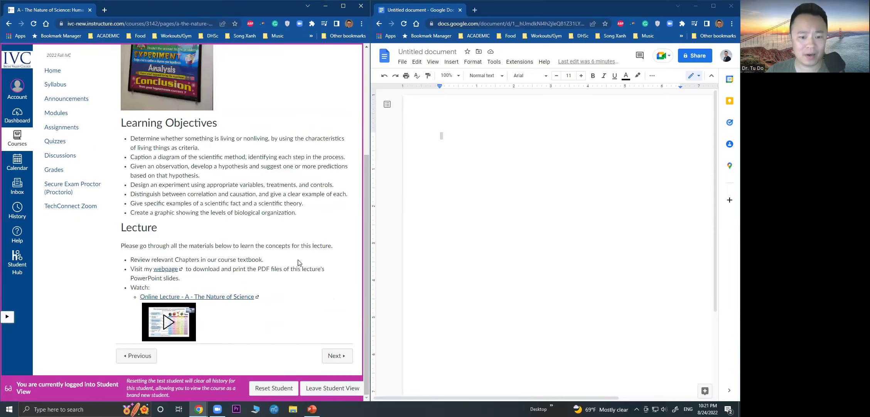
Step: Watch the online lecture in theater mode from about 4:21, pausing at 4:24
left_click(180, 304)
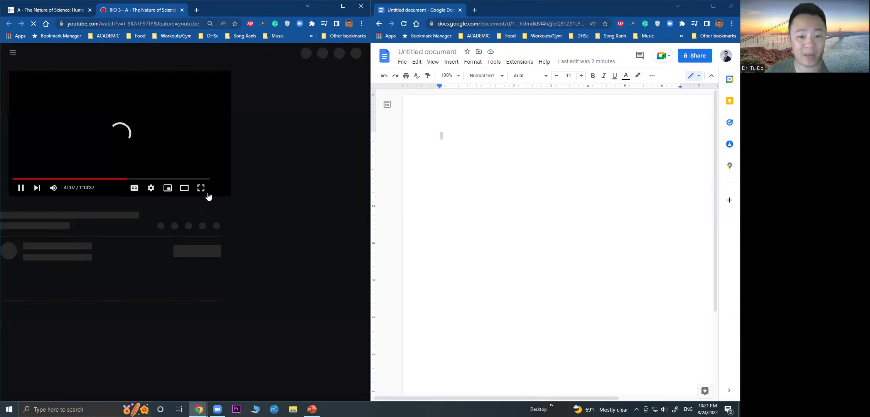
left_click(21, 188)
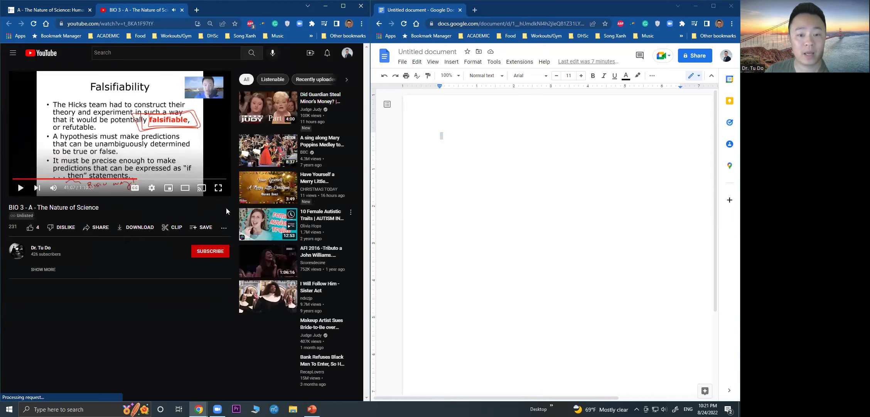
left_click(186, 188)
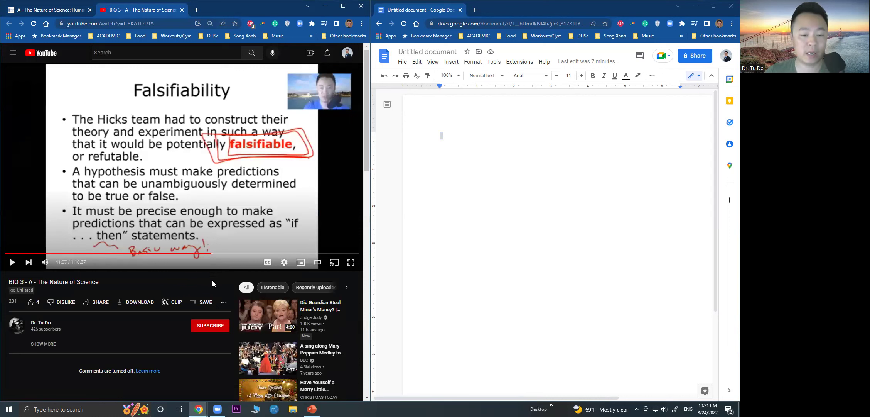
left_click(27, 254)
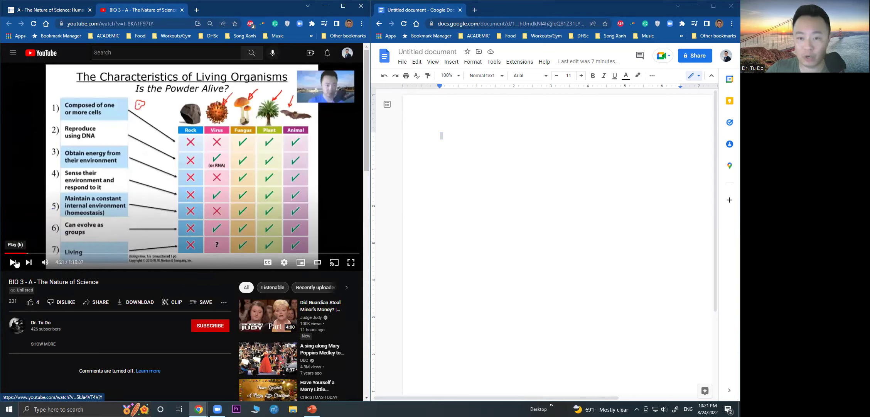
left_click(16, 263)
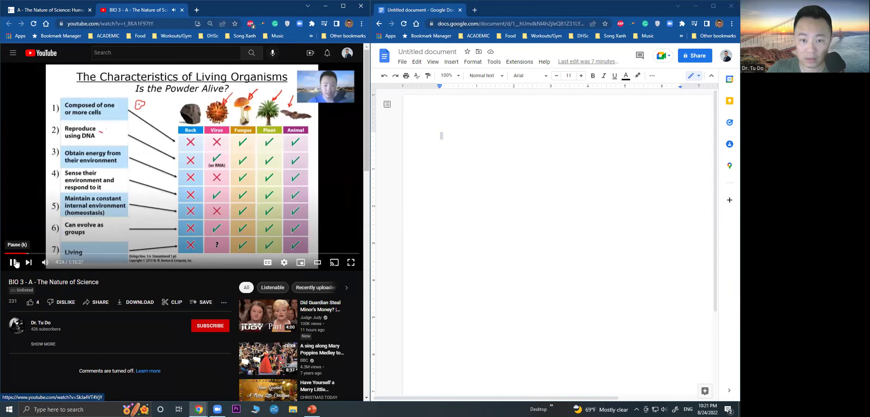
left_click(16, 263)
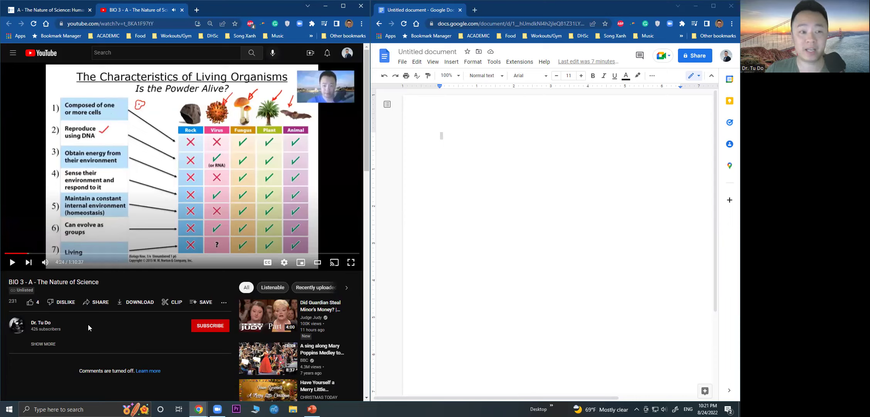
Step: Type the student's name, the date August 24, 2022, and the BIO 3 course line on separate lines
left_click(569, 198)
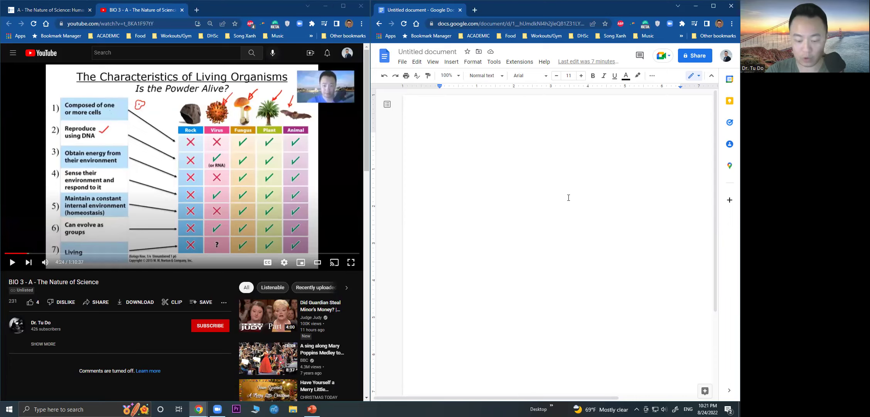
type("Tu H. Do")
key("Return")
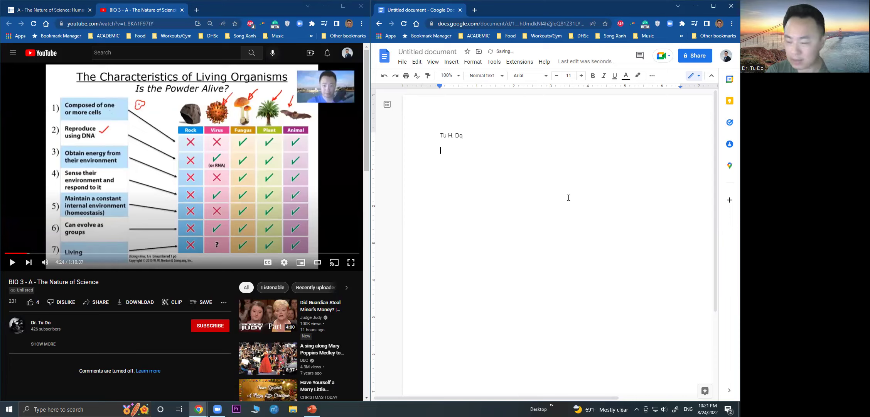
type("August")
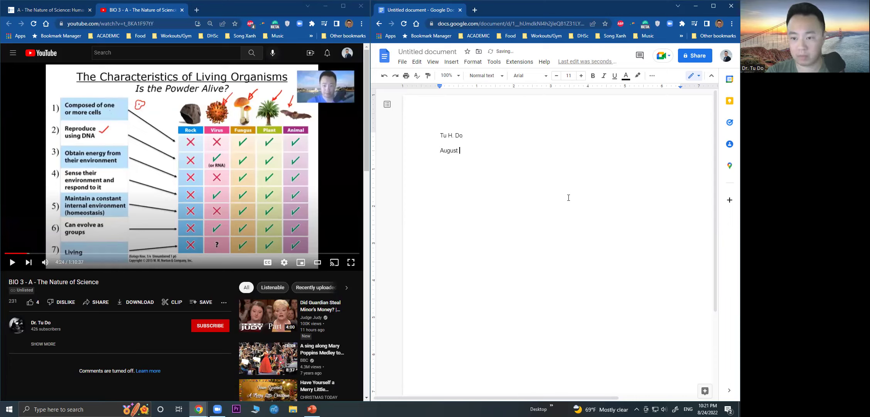
type(" 24, 2002")
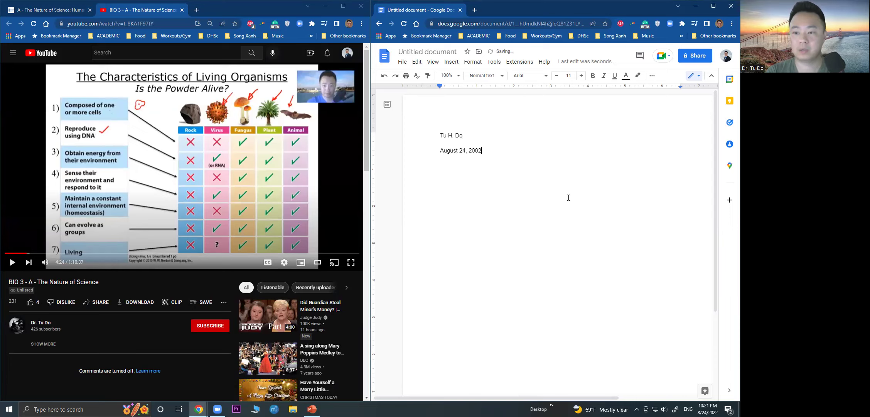
key("BackSpace")
key("BackSpace")
type("22")
key("Return")
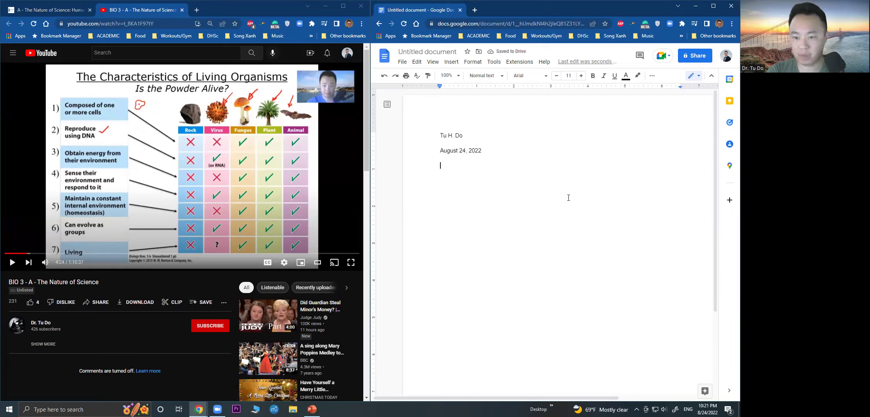
type("BIO 3 - H")
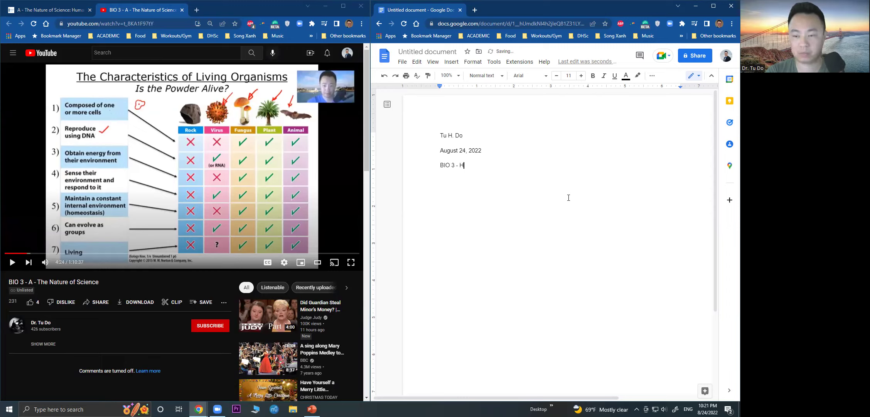
type("umans and Biology")
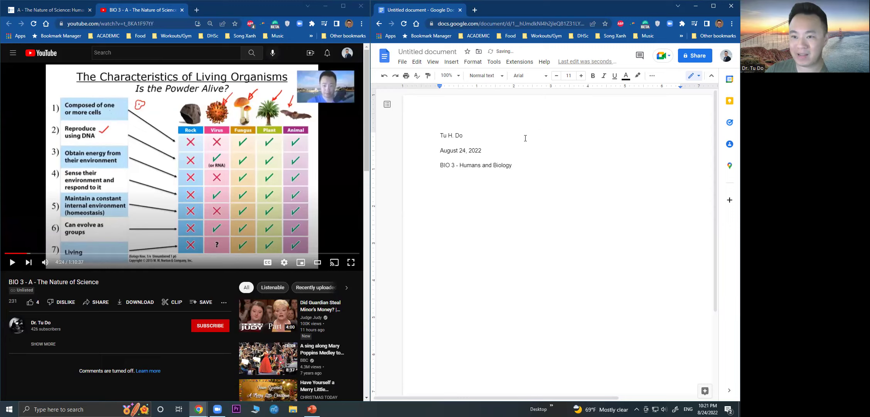
key("Return")
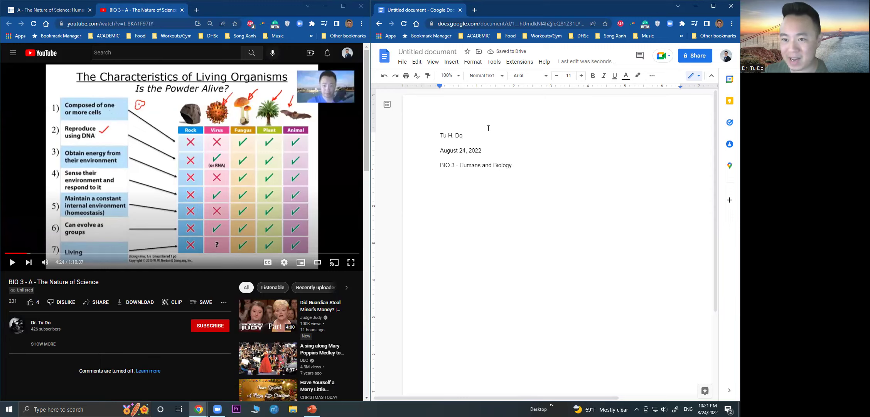
Step: Add the centered title 'BIO 3 Lecture A Notes', glancing back at the lecture page and video
left_click(652, 75)
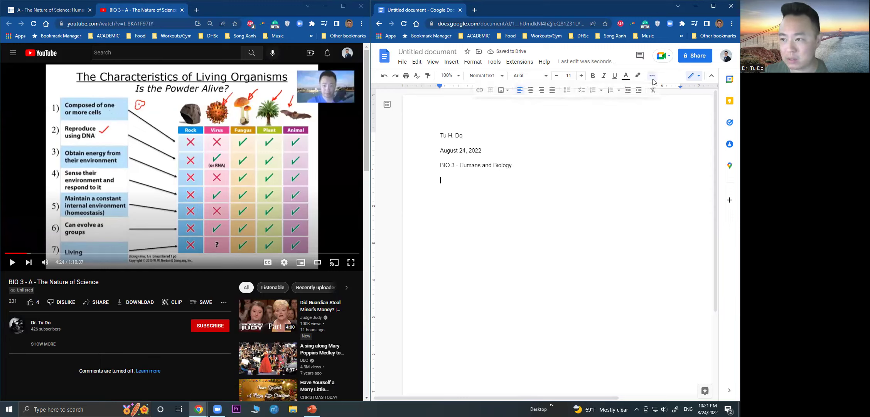
left_click(531, 90)
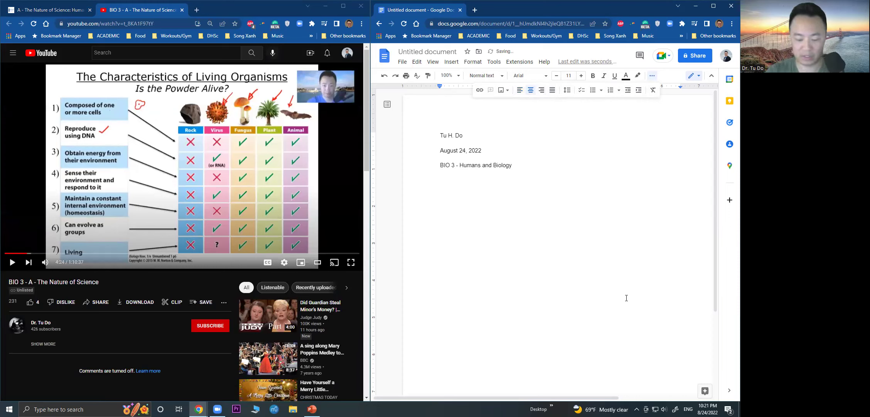
type("BIO 3 Lecture")
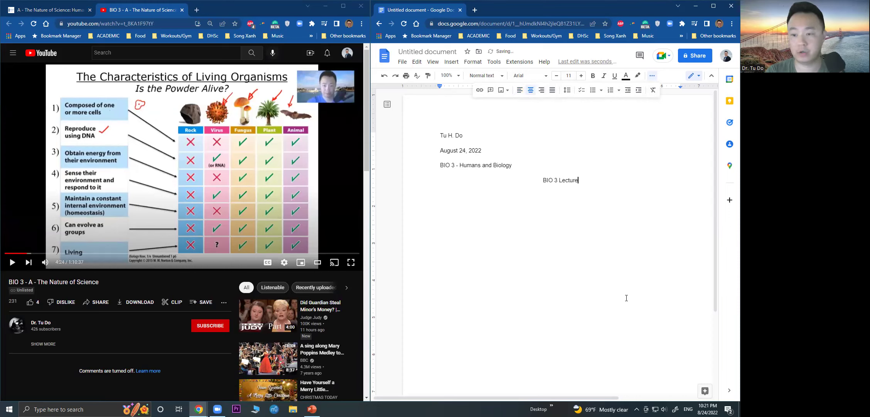
type(" A Notes")
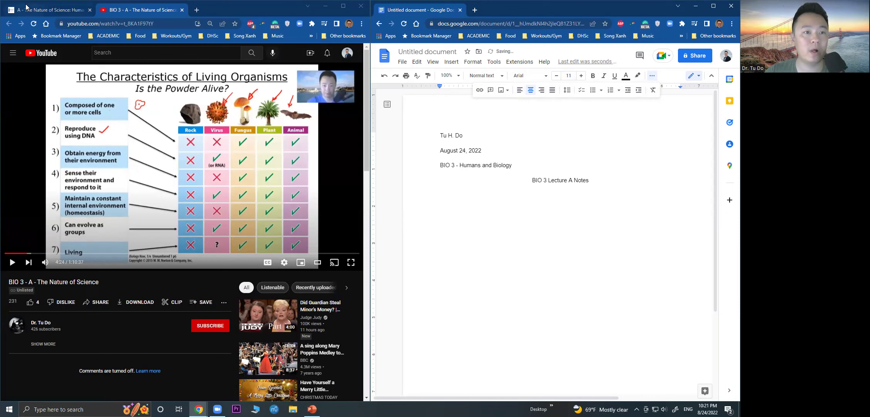
left_click(41, 14)
left_click(139, 10)
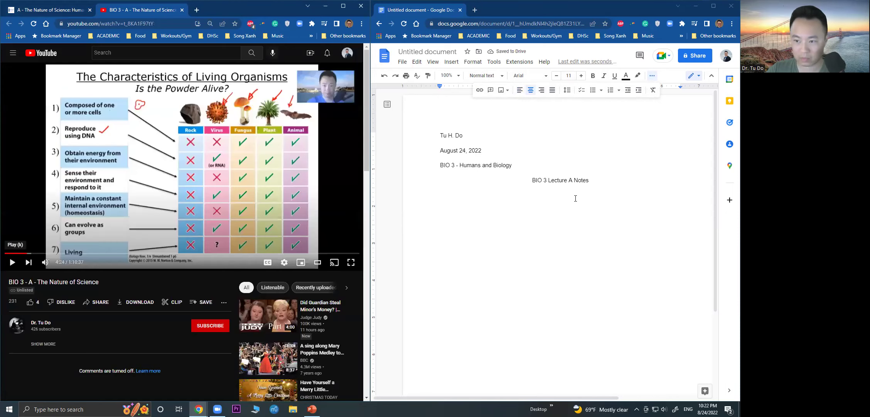
left_click(602, 197)
Step: Below the title, type a left-aligned, indented 'In this lecture for BIO 3, I learned...' paragraph with filler
key("Return")
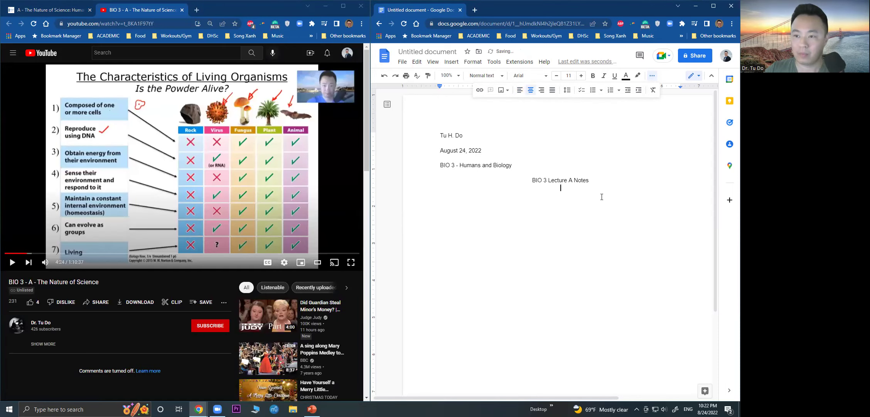
left_click(520, 90)
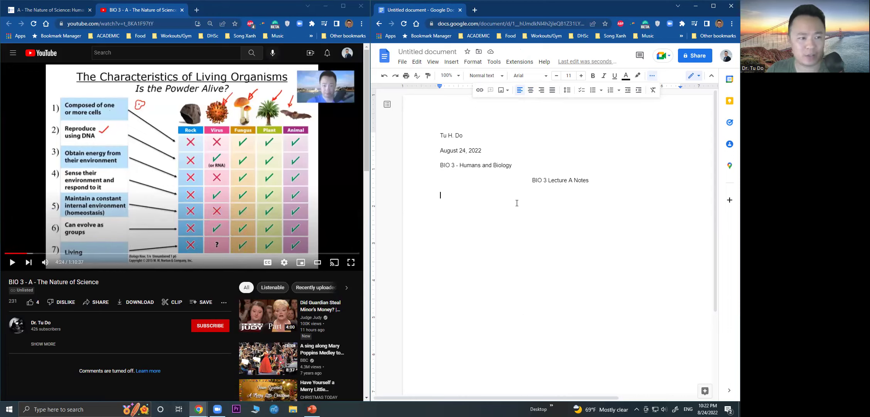
key("Tab")
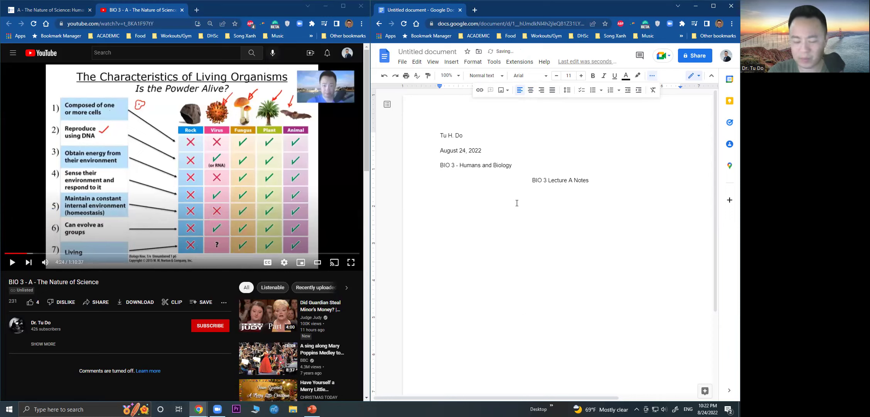
type("I")
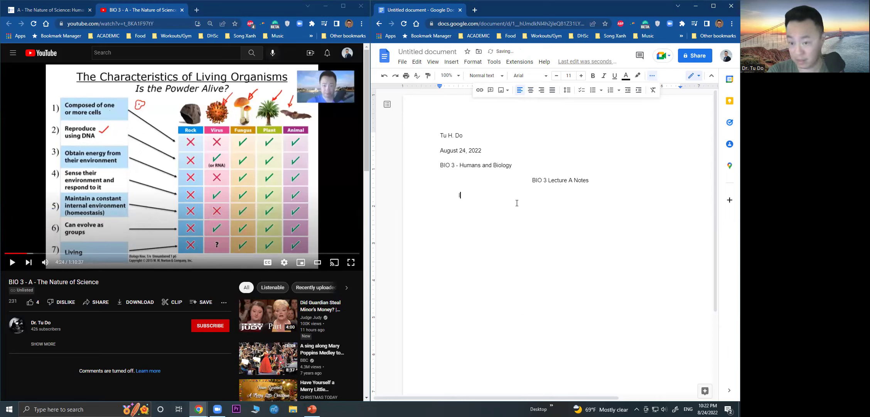
type("n this ")
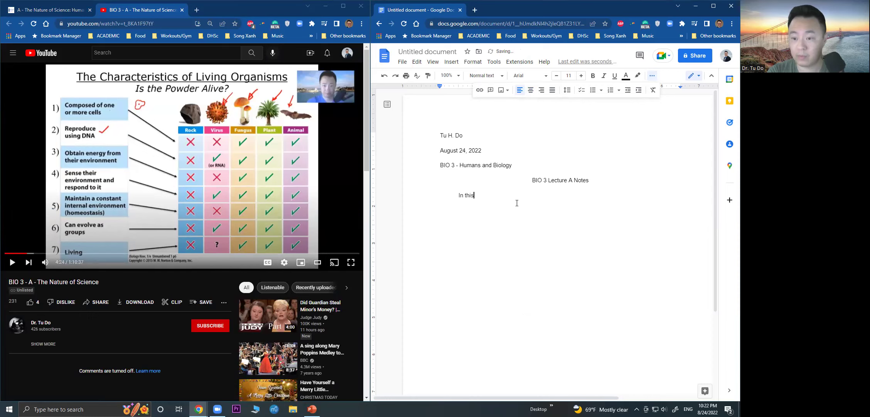
type("lecture for BIO 3")
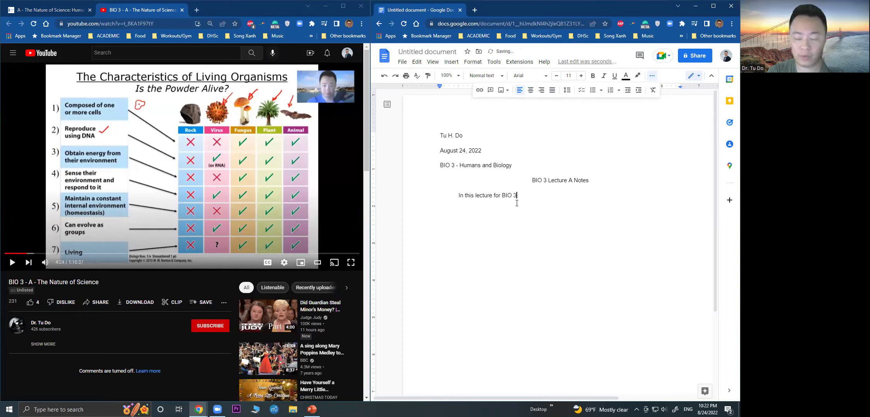
type(", I learned.... ")
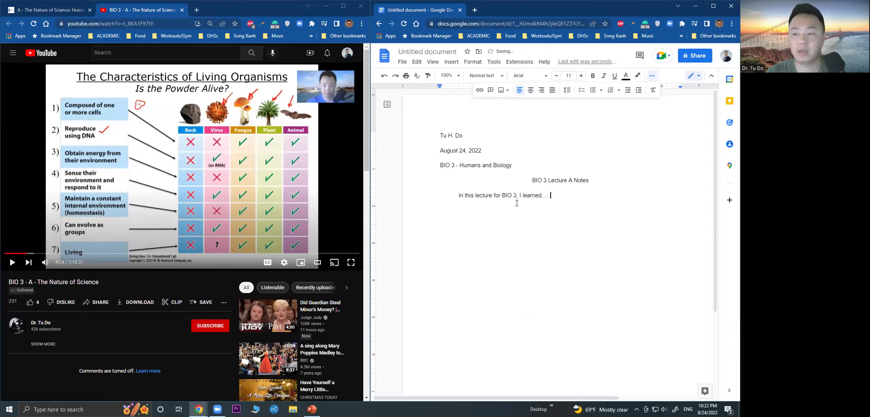
type("as;dkfjhnas;ldfhosadhfblkasjdhfvpsjkabdf;asghfd;kjsha;dfliha;sldncv;lashdf;")
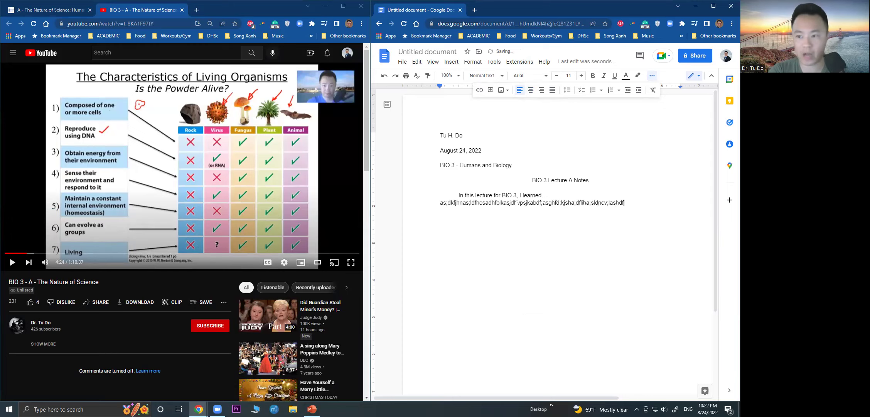
type("lksdanf;lhsdadflksaA;SODIFHKNA;SLDKFHPOA POASH")
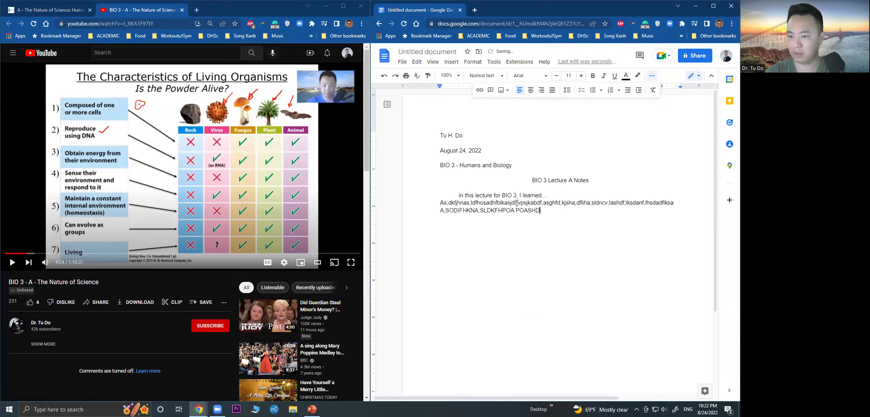
type("DNF;L asd fjasndfljkshadlfk asd;klfjnsad")
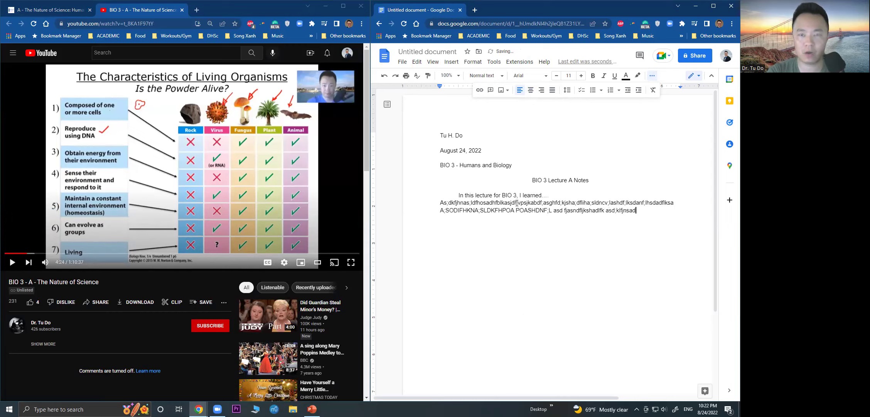
type("vjkb;kasbvd")
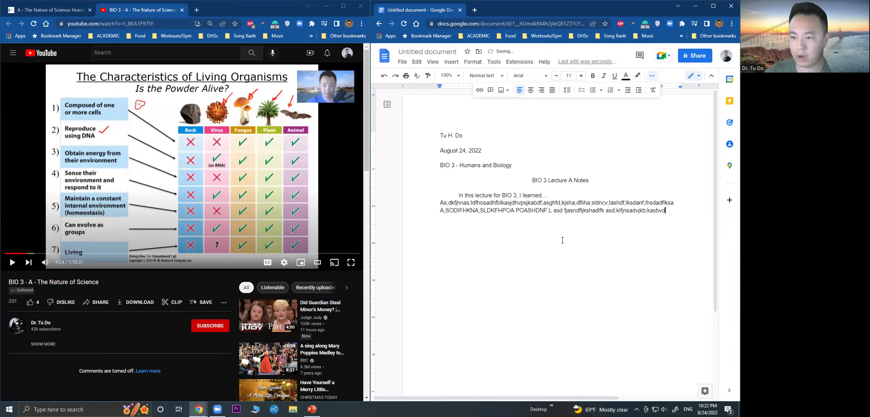
Step: Copy the notes paragraph and paste it repeatedly, ending with a blank line below
left_click_drag(673, 212, 445, 200)
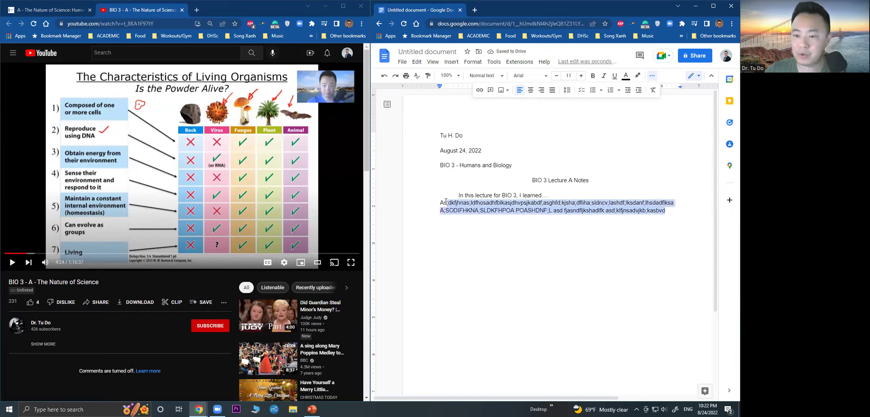
key("ctrl+c")
left_click(678, 213)
key("ctrl+v")
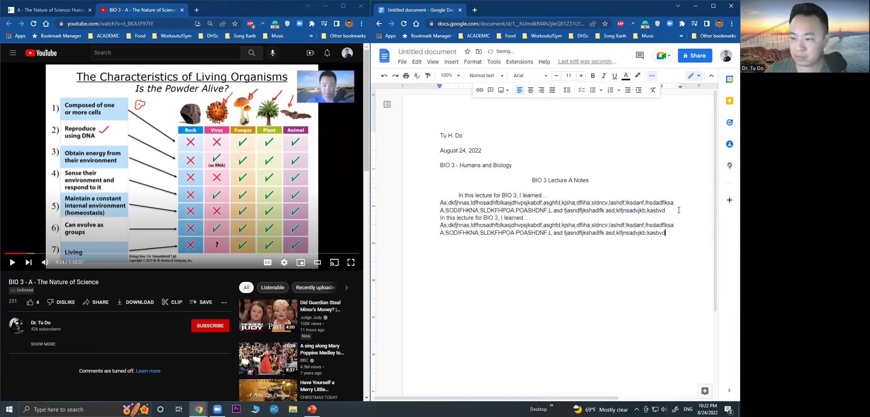
key("ctrl+v")
key("ctrl+v")
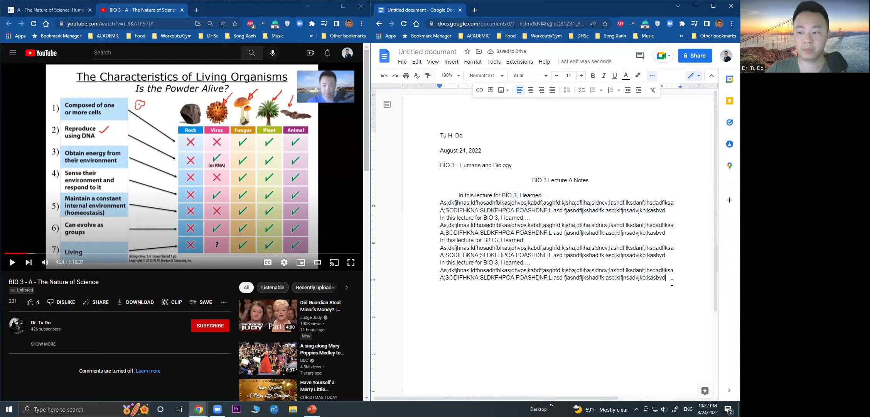
key("Return")
key("Return")
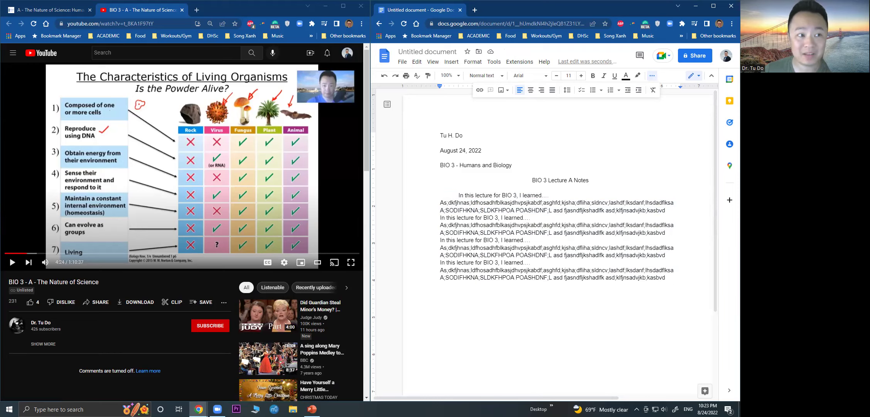
Step: Maximize the Gmail window and scroll to the schedule photo in the email
left_click(370, 39)
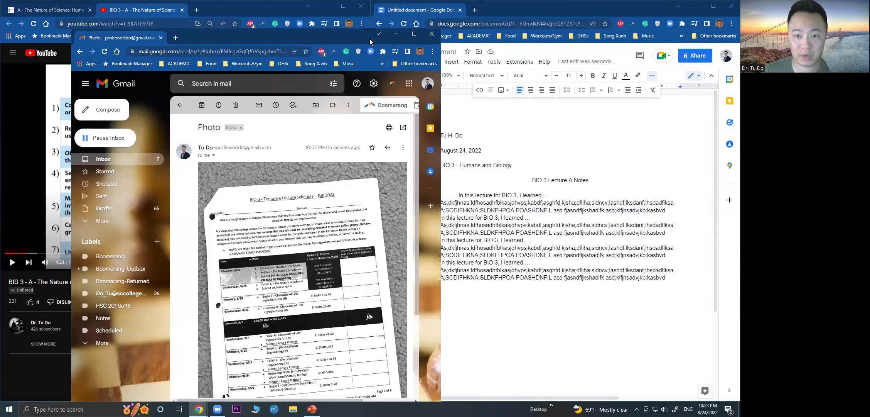
double_click(337, 34)
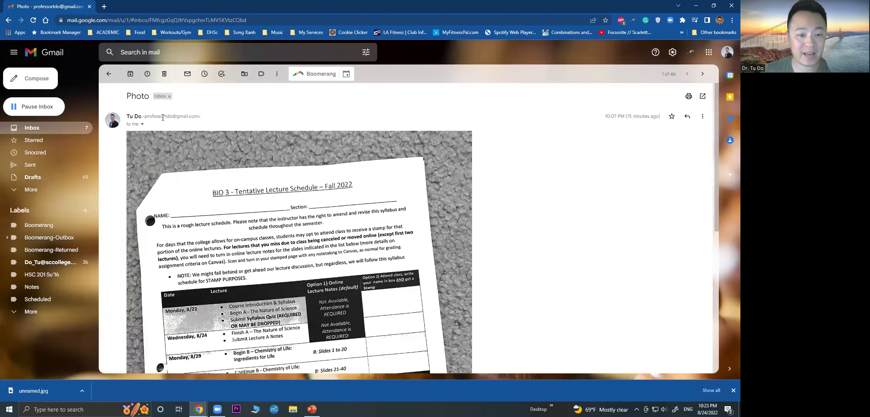
scroll(376, 226, "down", 1)
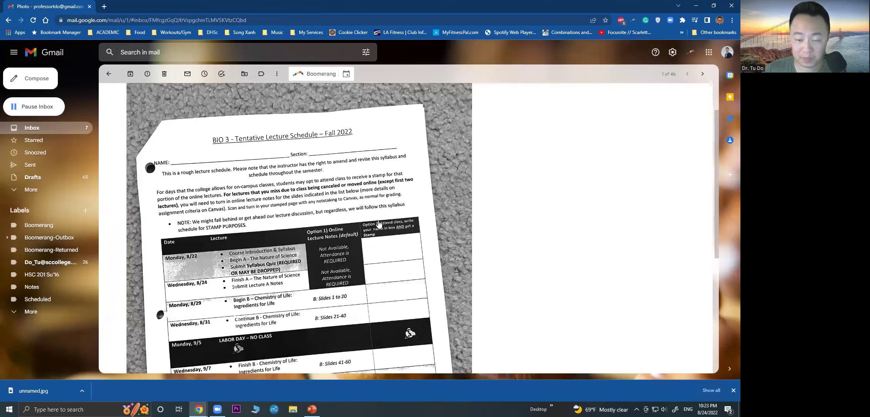
scroll(379, 223, "down", 3)
scroll(378, 223, "up", 4)
Step: Save the schedule photo to the computer as LectureAStampPage.jpg
right_click(204, 155)
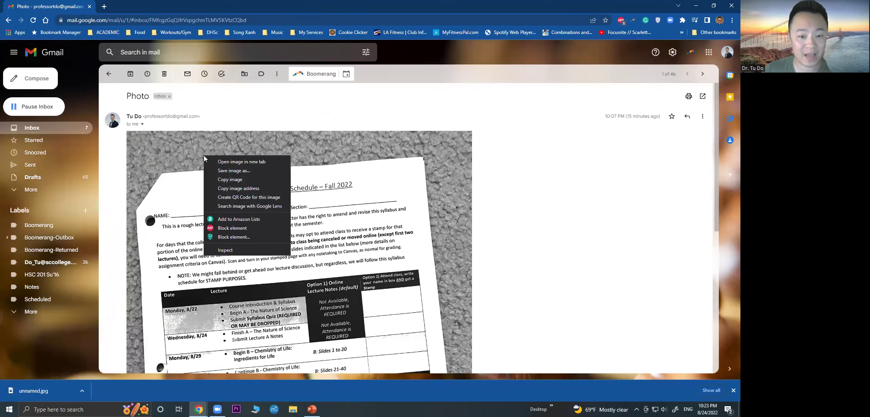
left_click(215, 171)
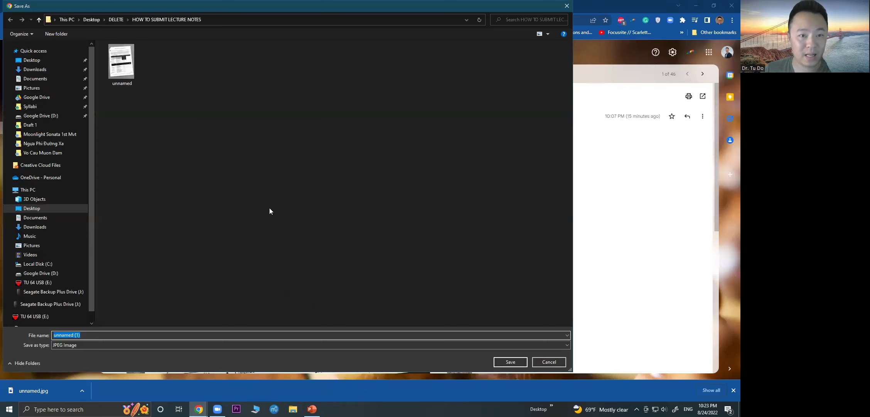
double_click(89, 335)
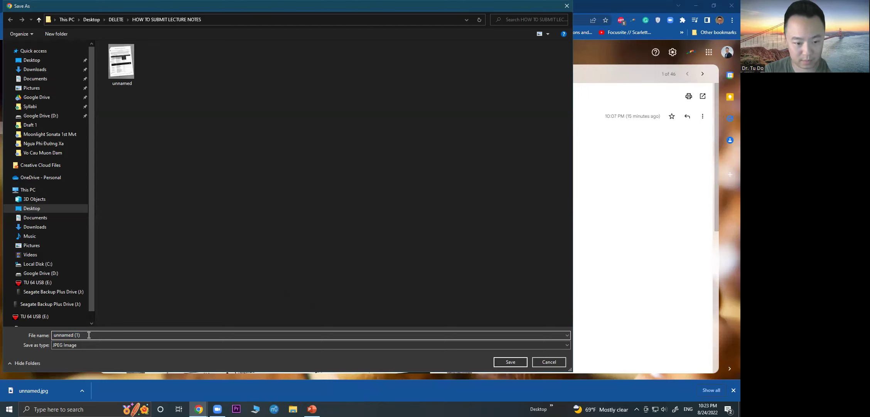
key("ctrl+a")
type("Le")
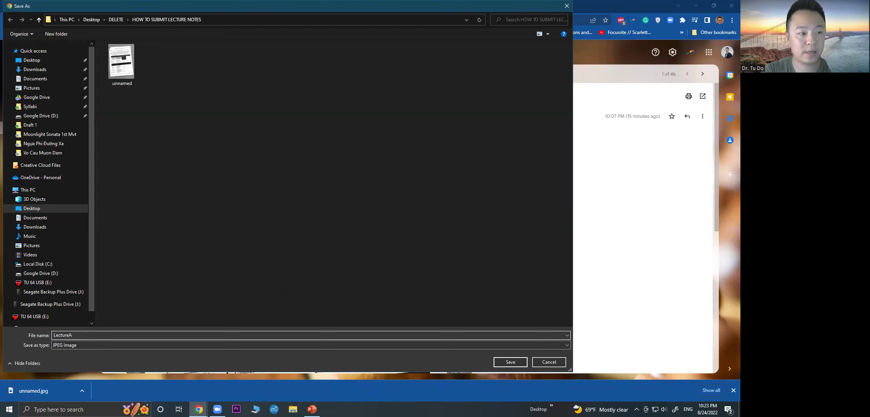
type("age")
key("Return")
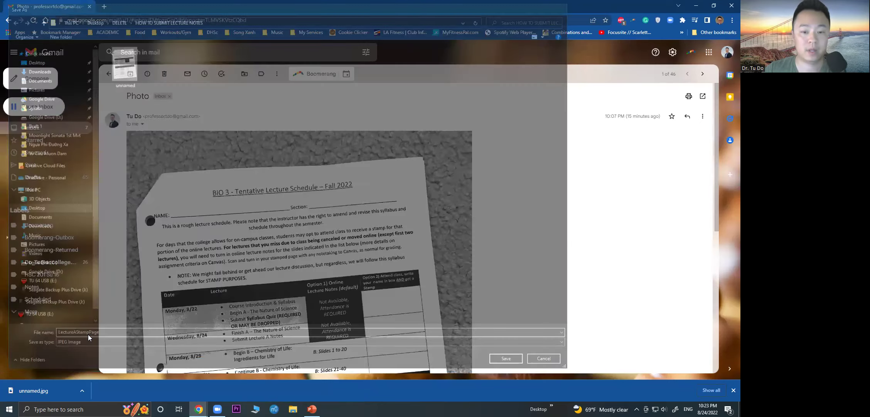
scroll(390, 185, "down", 3)
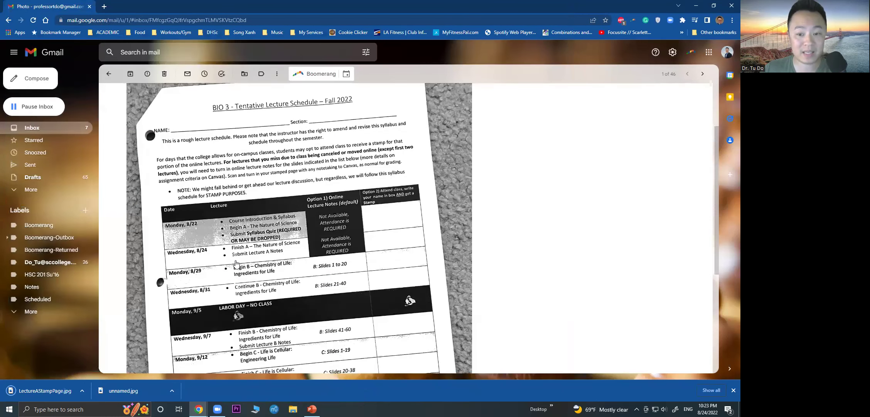
scroll(383, 184, "down", 1)
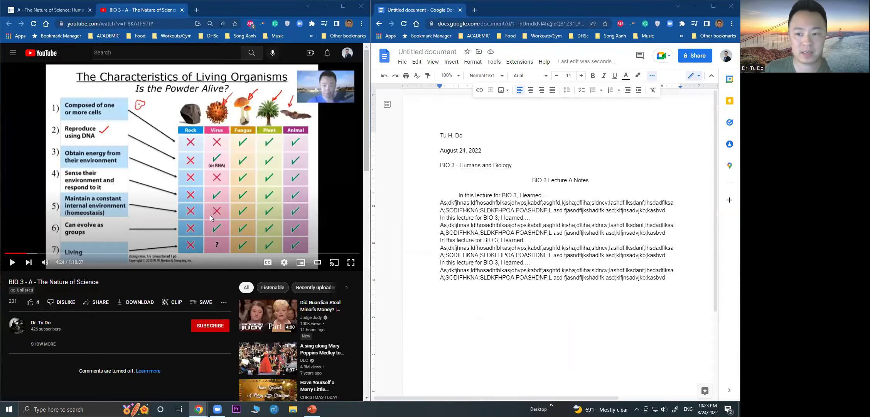
Step: Upload LectureAStampPage from the computer onto a new line below the notes
left_click(679, 281)
key("Return")
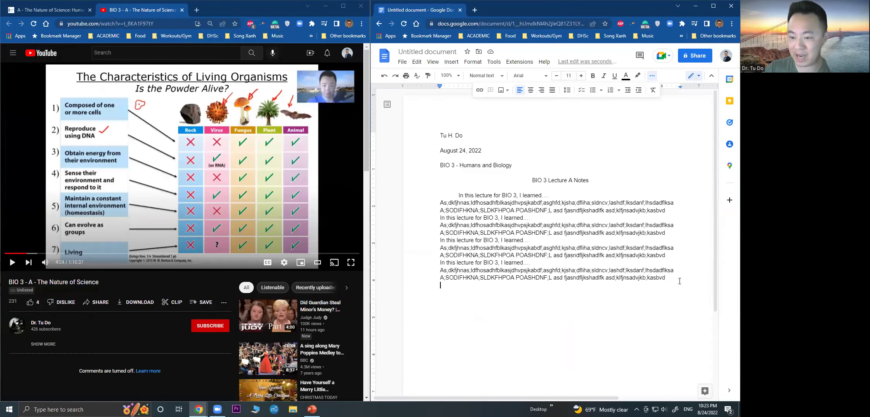
left_click(450, 65)
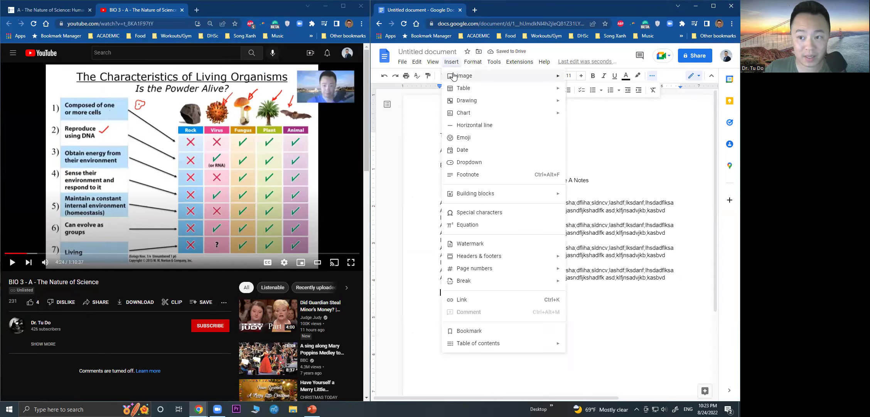
mouse_move(469, 76)
left_click(571, 79)
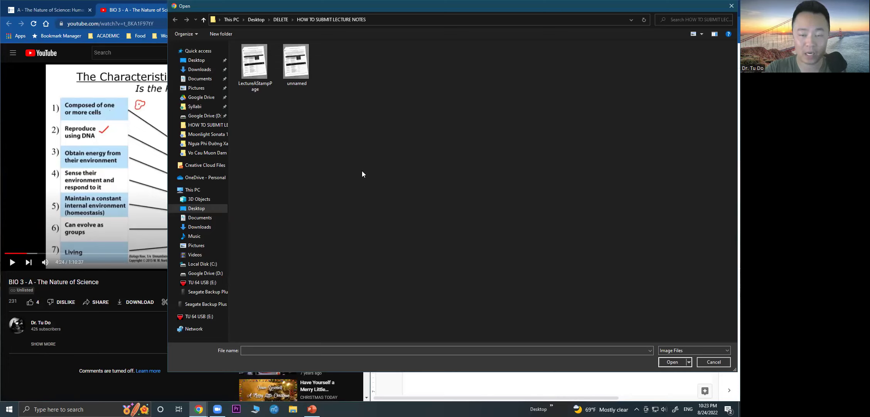
left_click(273, 91)
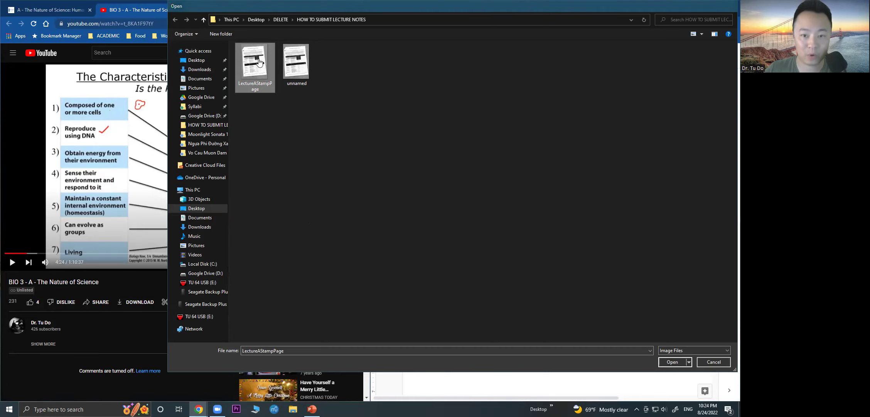
double_click(259, 62)
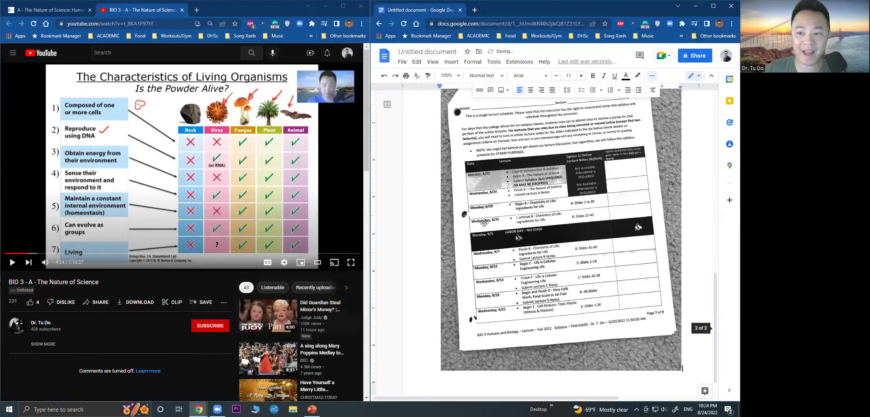
Step: Check the inserted photo, then title the document 'Lecture A Notes - [student's name] - BIO 3'
left_click(485, 222)
scroll(496, 161, "up", 3)
scroll(543, 326, "down", 1)
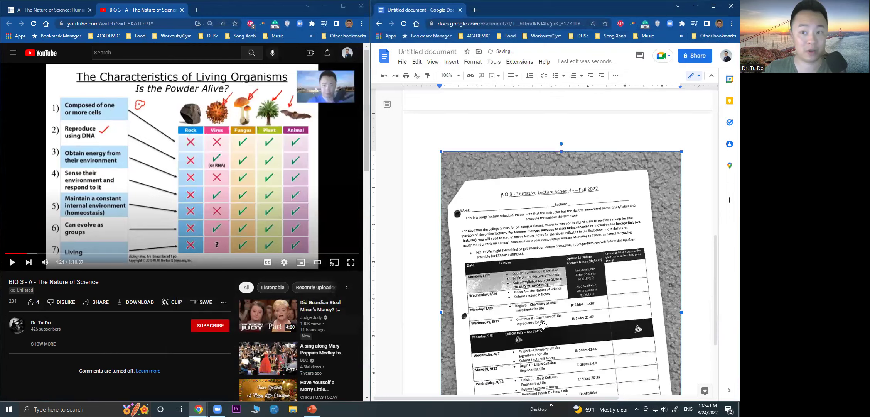
scroll(544, 326, "down", 2)
scroll(544, 326, "down", 1)
type("Tu H")
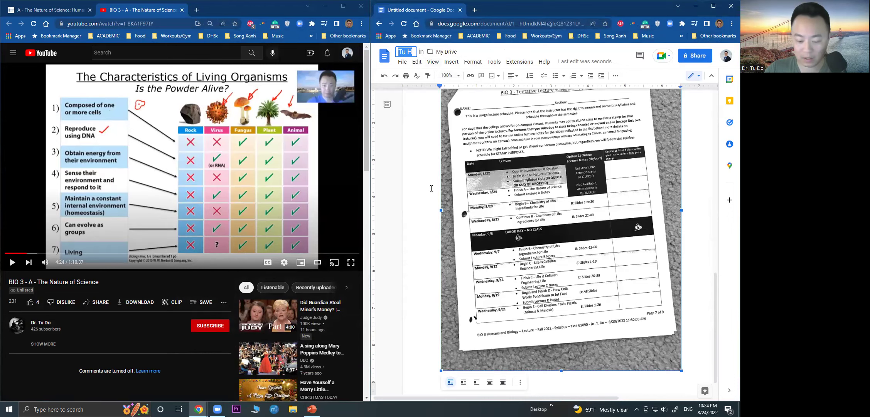
type("Lecture A Notes - ")
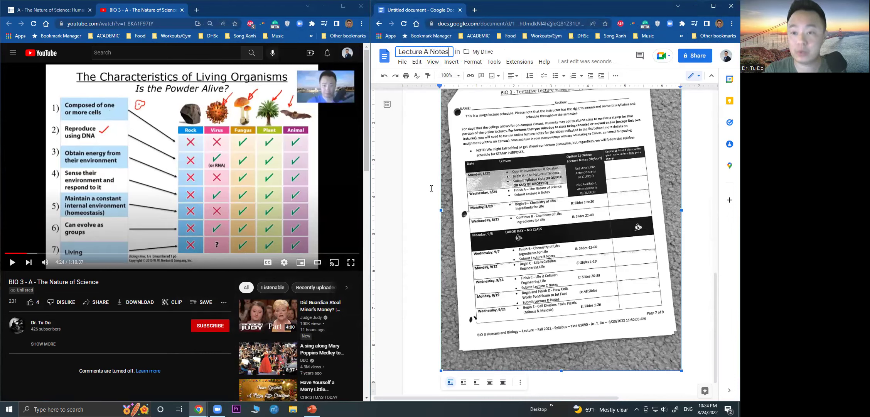
type("Tu Do")
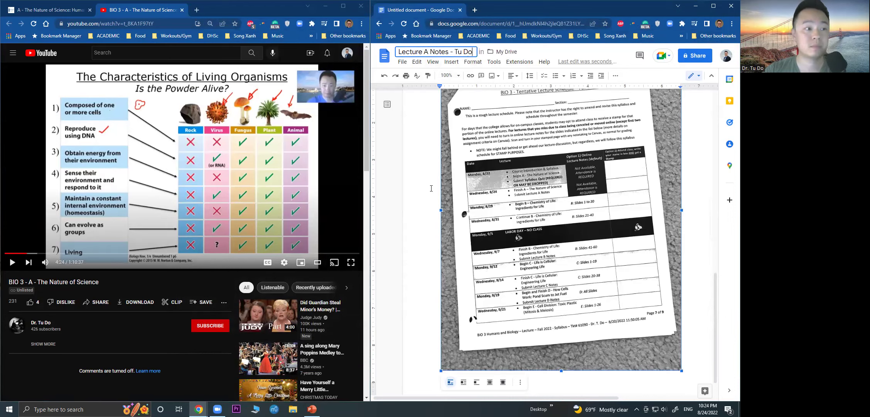
type(" - BIO")
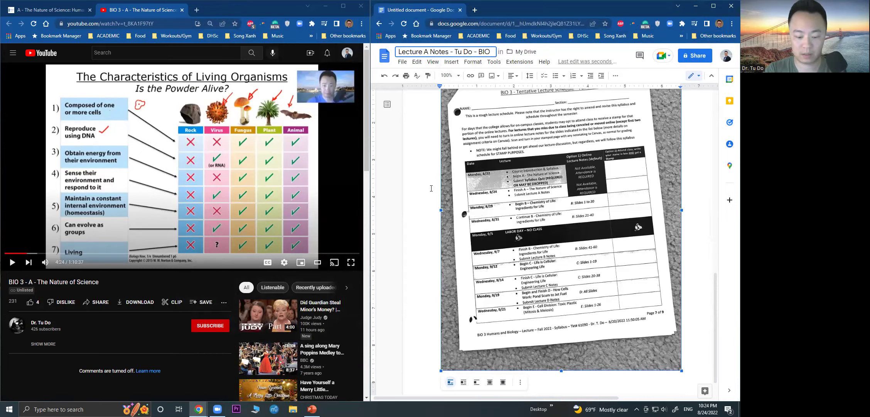
type(" 3")
key("Return")
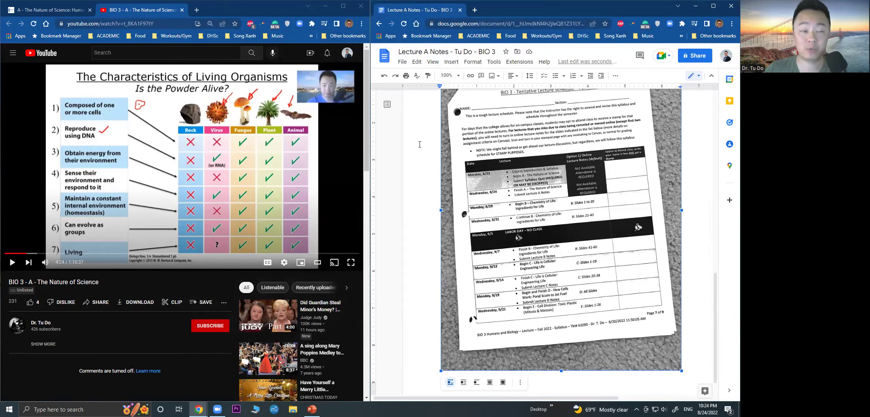
Step: Print to 'Save as PDF', storing the notes under their title in HOW TO SUBMIT LECTURE NOTES
left_click(402, 63)
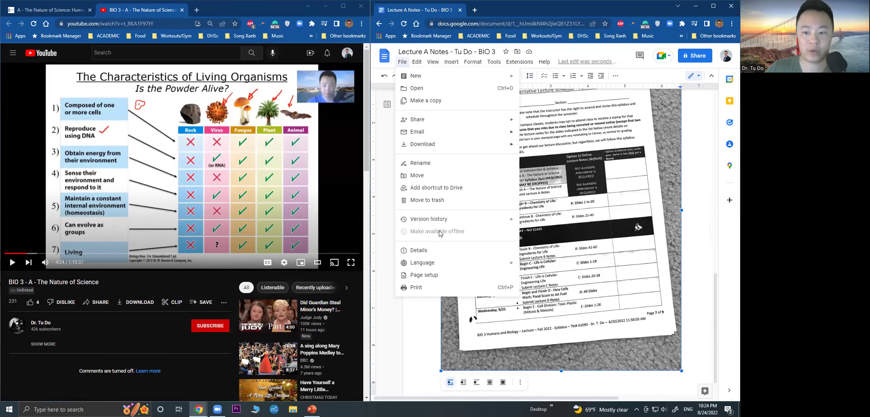
left_click(431, 286)
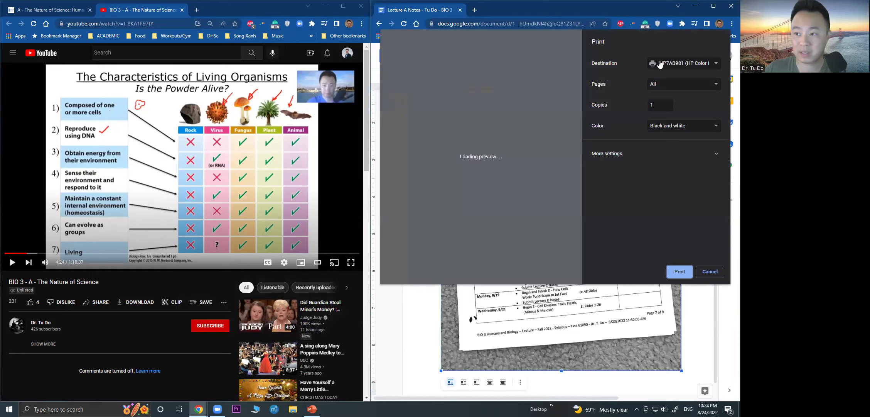
left_click(660, 64)
left_click(647, 93)
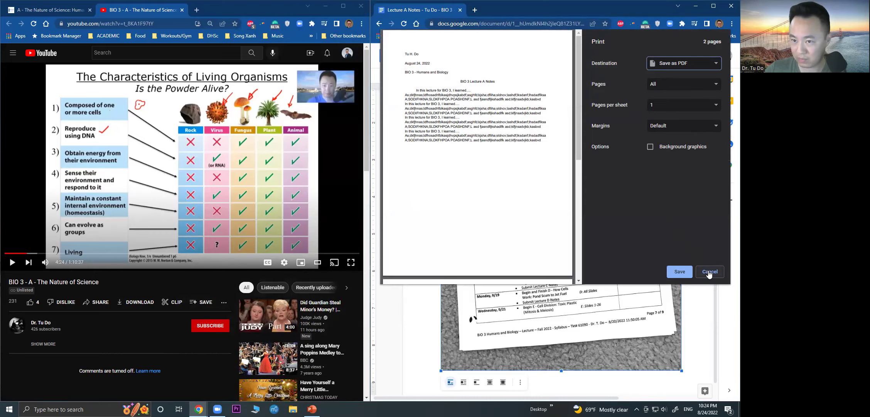
left_click(670, 272)
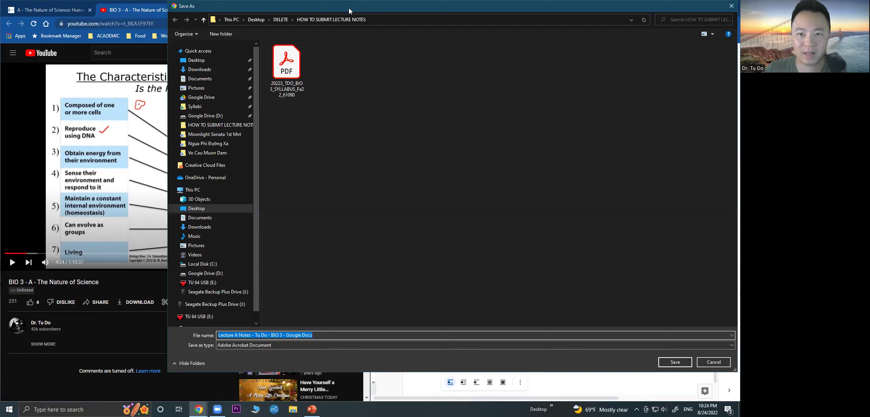
left_click_drag(353, 7, 319, 35)
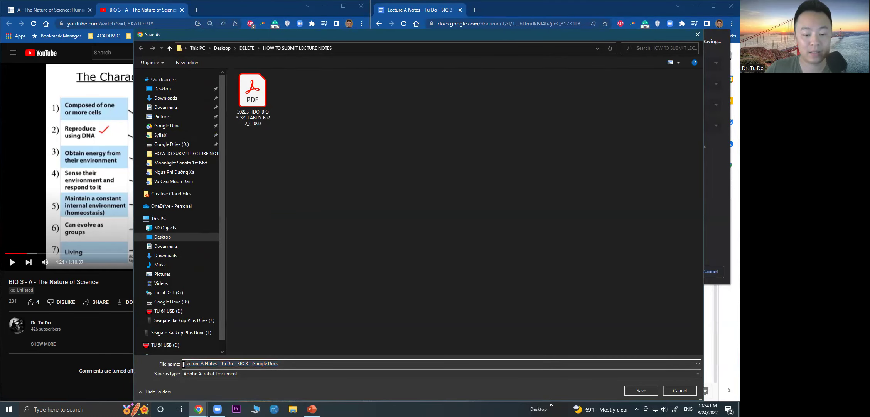
left_click_drag(188, 363, 294, 362)
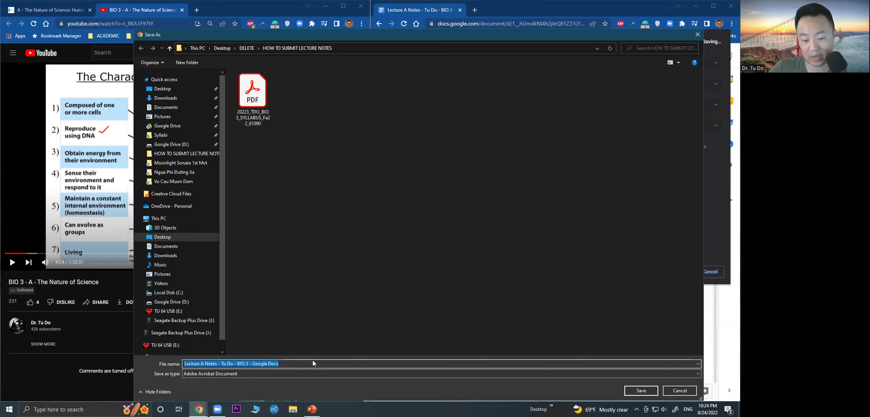
left_click(288, 365)
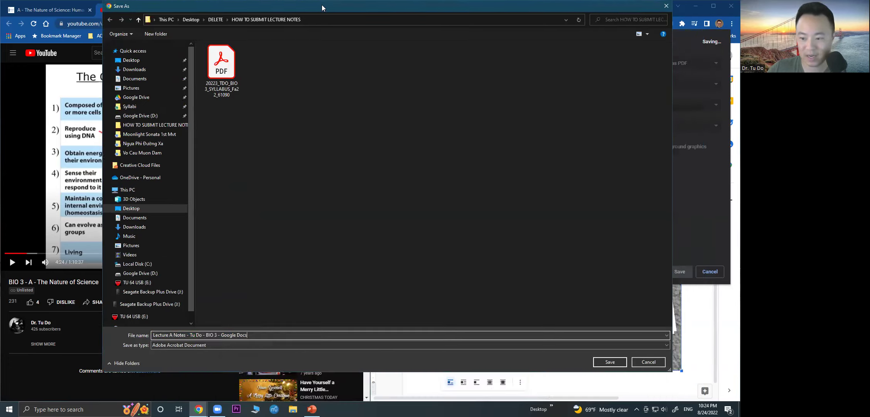
left_click(604, 357)
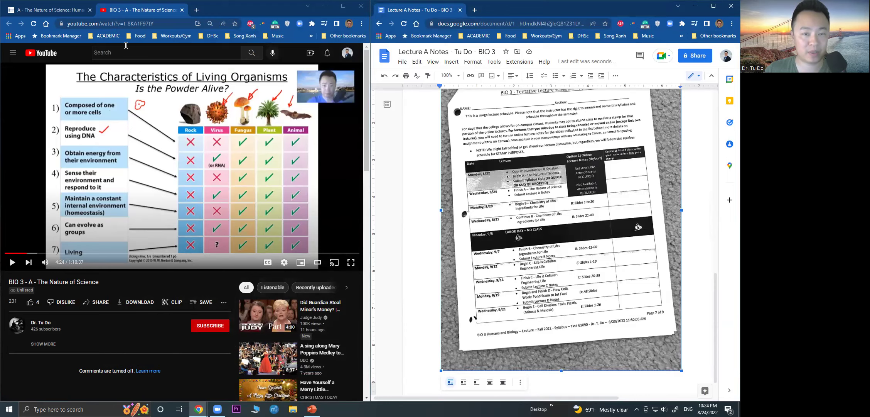
Step: Move the Canvas course tab into its own window and open the Modules list
left_click(78, 14)
left_click_drag(79, 14, 298, 82)
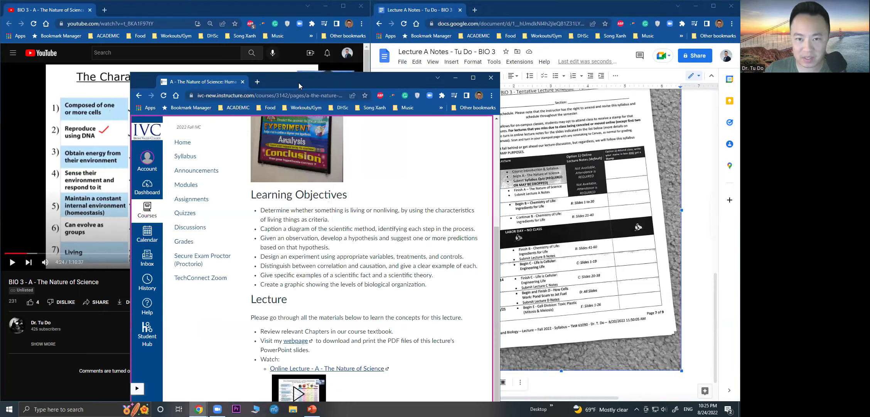
scroll(288, 188, "up", 5)
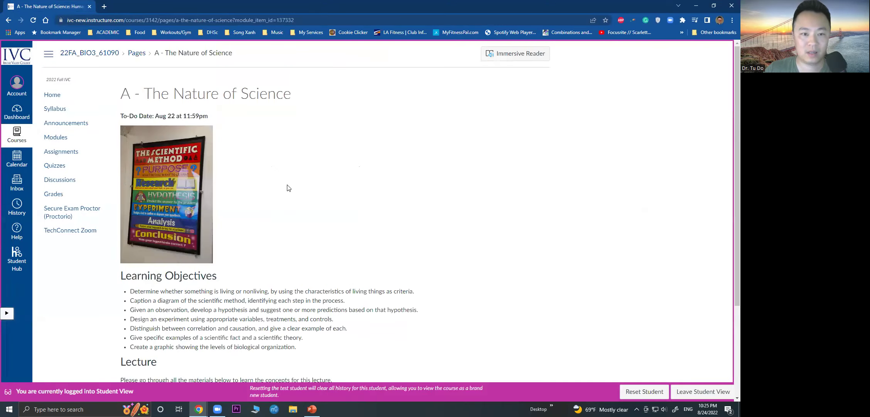
left_click(67, 137)
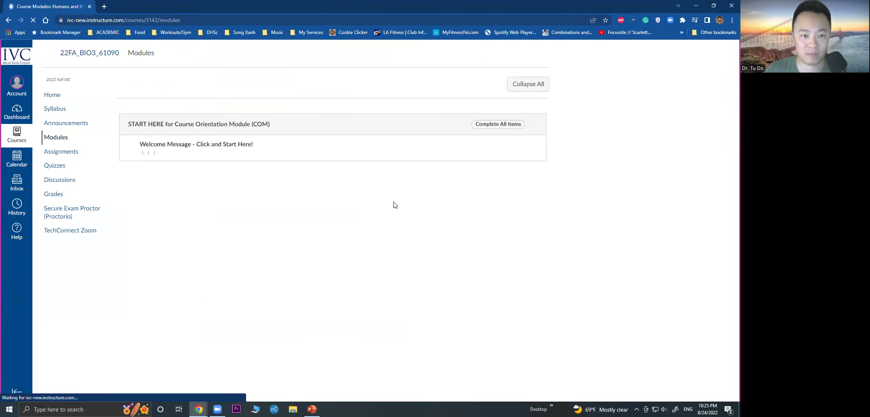
Step: Go to the Unit 1 Lecture Notes Submission Page and its Lecture A Notes assignment
scroll(284, 223, "down", 5)
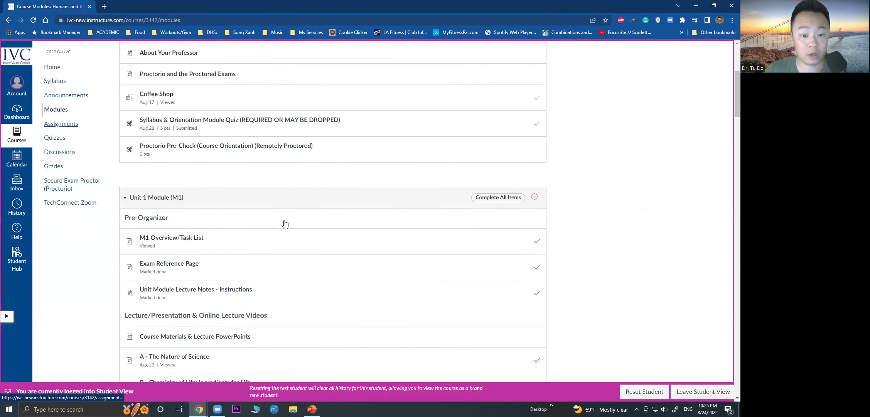
scroll(284, 224, "down", 3)
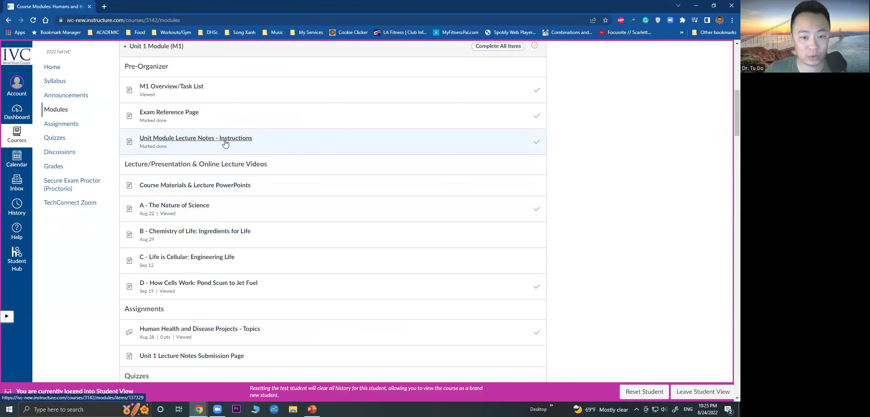
scroll(224, 141, "down", 3)
scroll(211, 163, "down", 2)
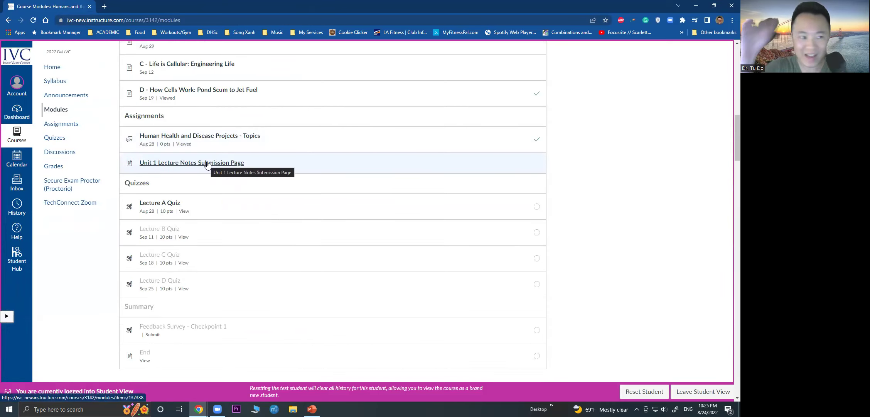
left_click(207, 163)
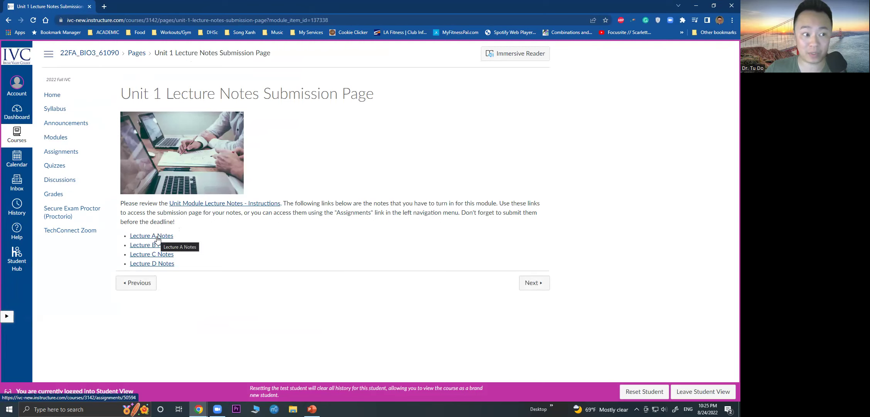
left_click(157, 239)
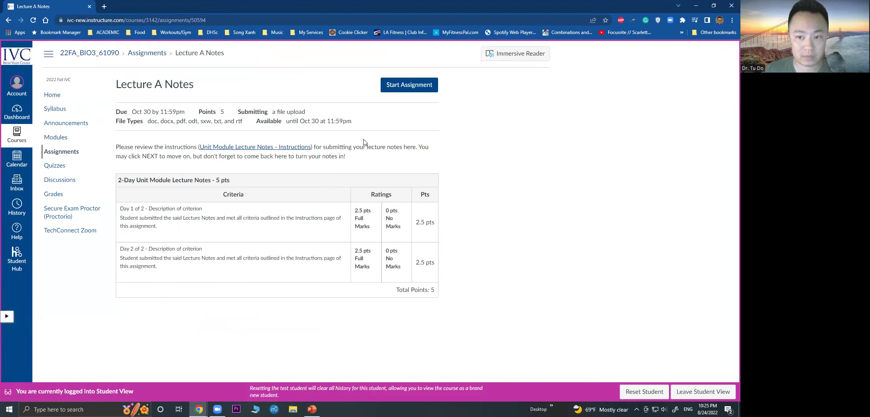
left_click(399, 87)
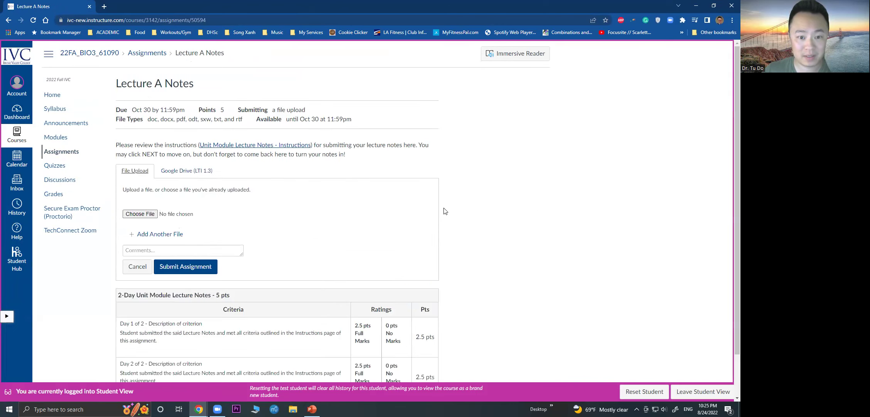
scroll(444, 208, "down", 1)
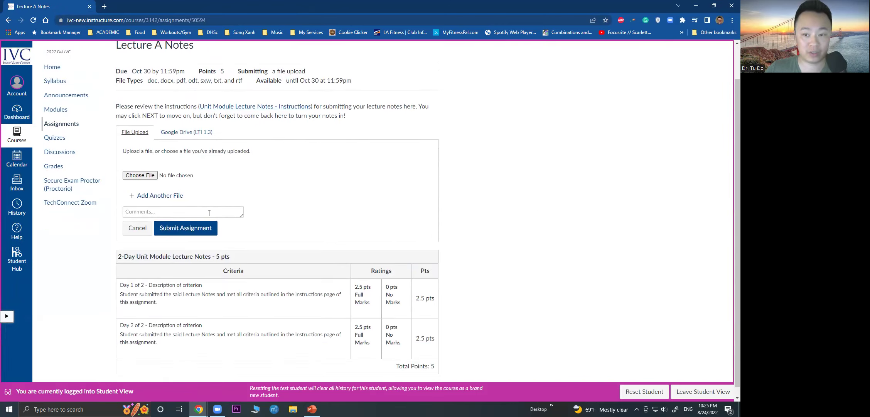
scroll(325, 233, "down", 1)
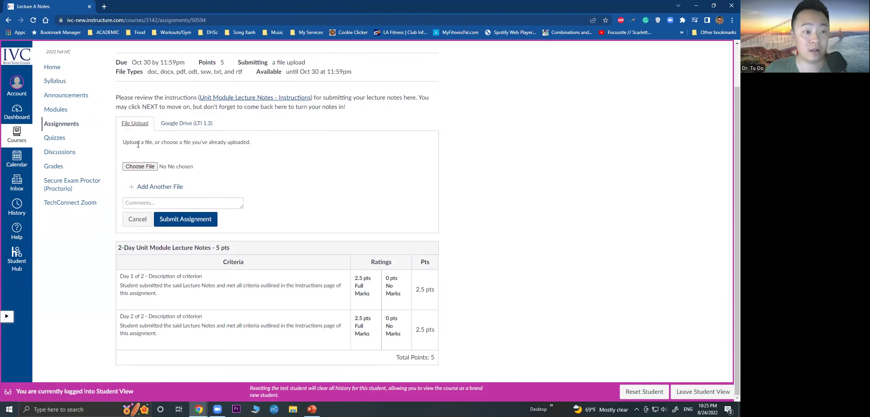
left_click(139, 166)
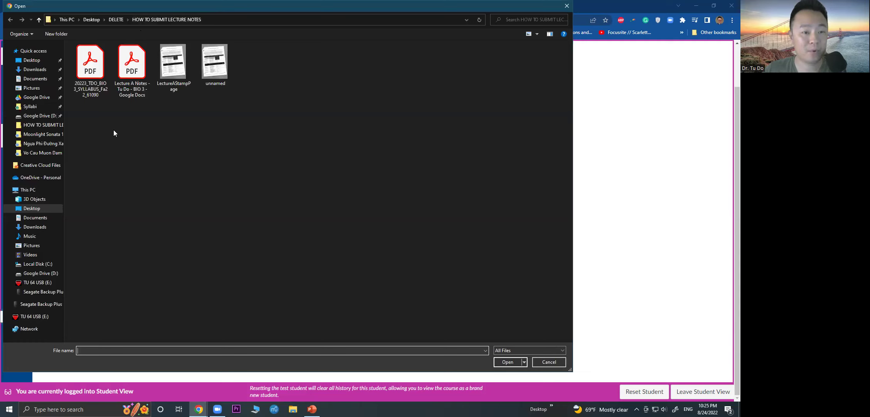
left_click(142, 61)
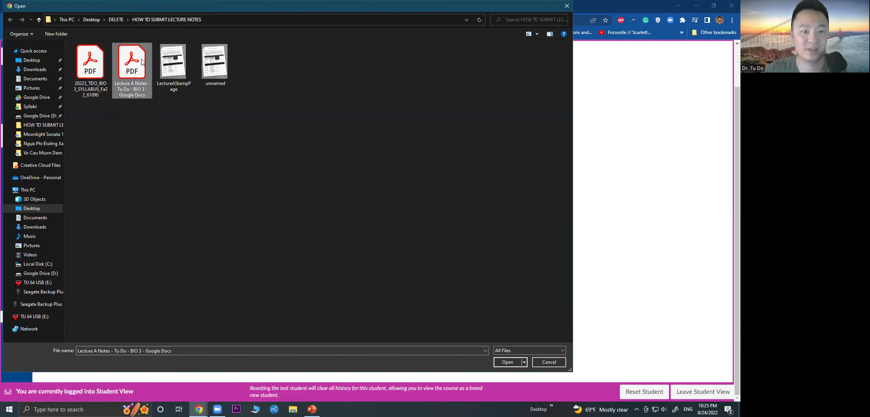
double_click(141, 62)
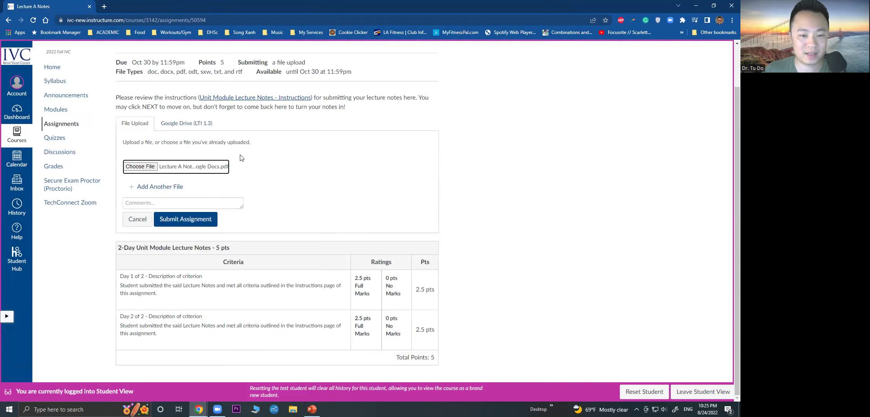
left_click(188, 221)
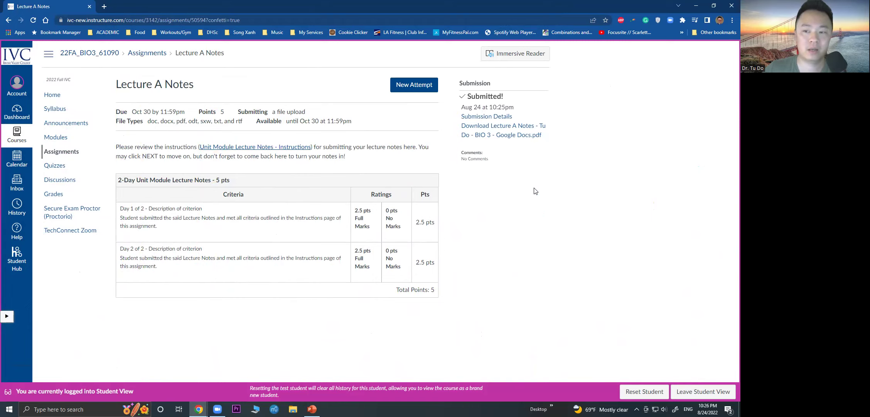
Step: Open Submission Details and view the uploaded PDF as an inline preview instead of downloading it
left_click(491, 118)
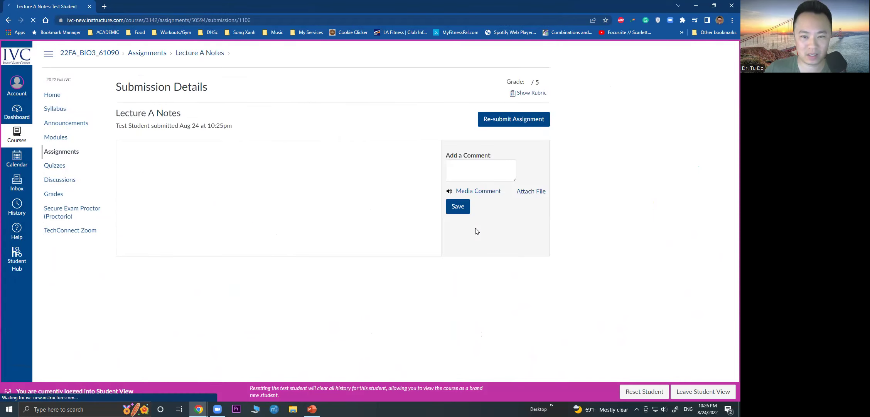
scroll(607, 211, "down", 1)
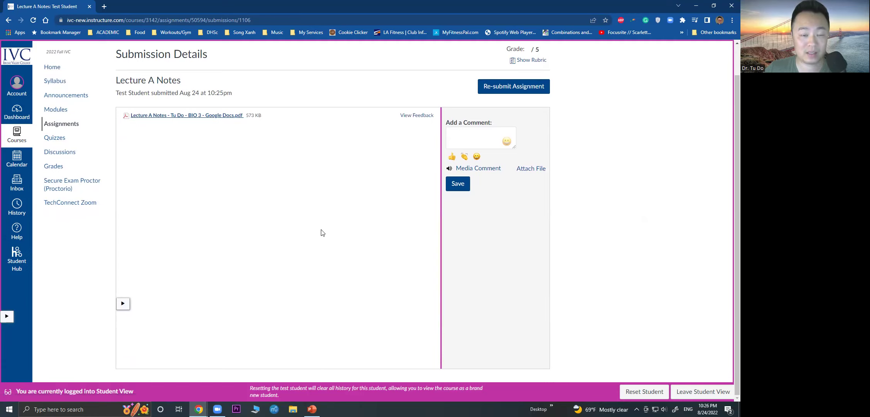
left_click(199, 119)
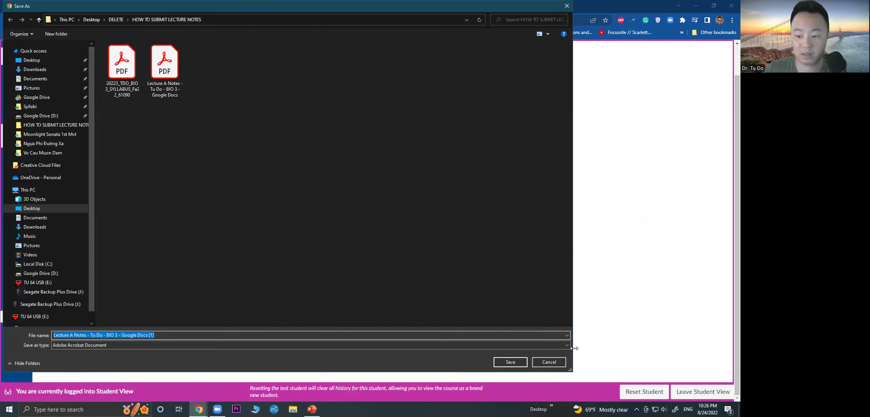
left_click(549, 362)
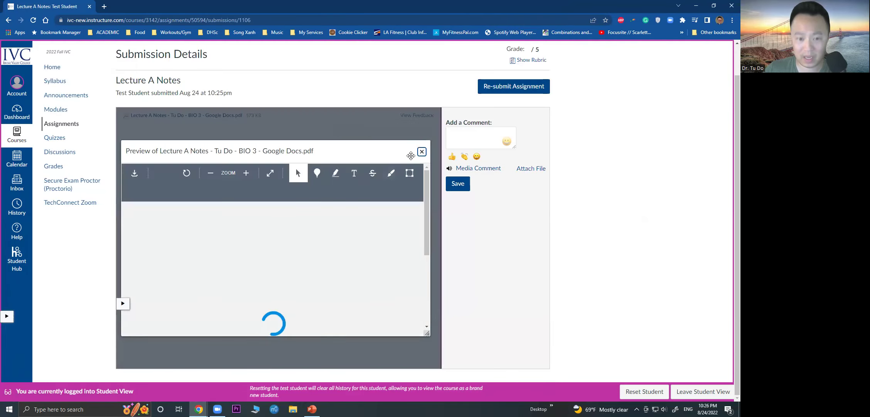
Step: Check the preview for the stamped schedule photo page, then choose Re-submit Assignment
left_click_drag(420, 200, 413, 334)
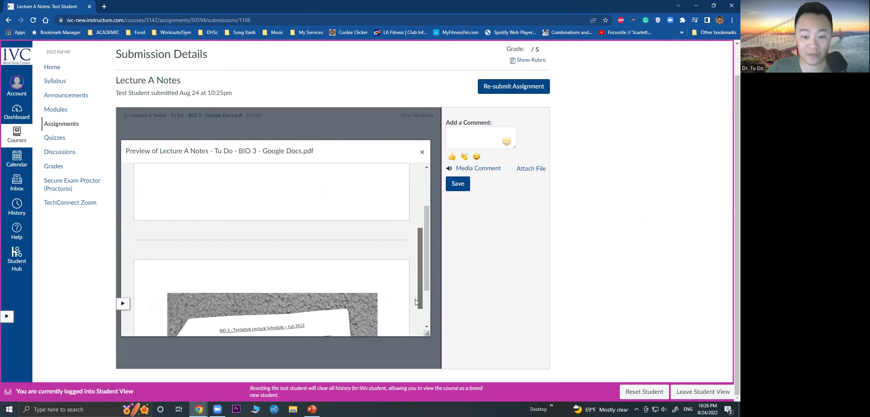
scroll(297, 241, "down", 2)
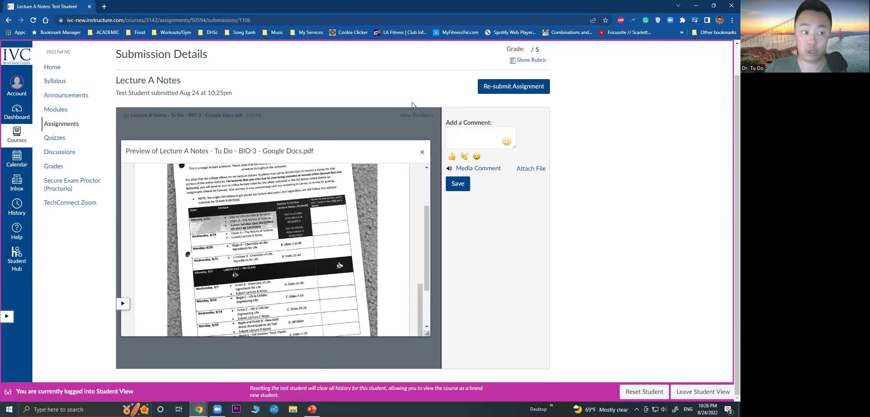
left_click(498, 92)
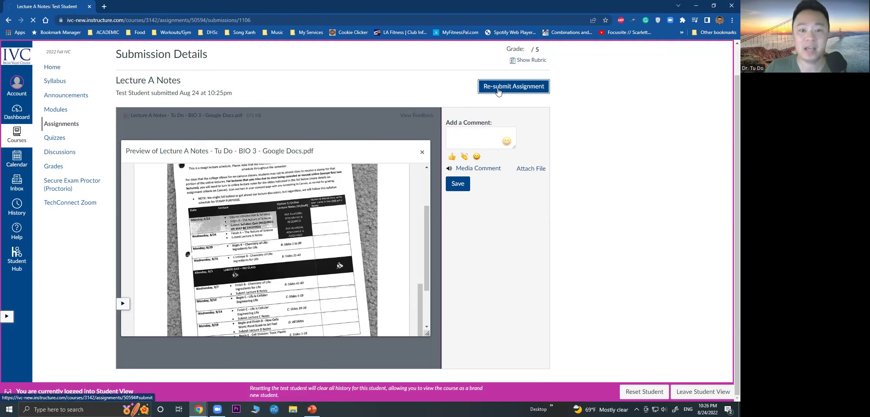